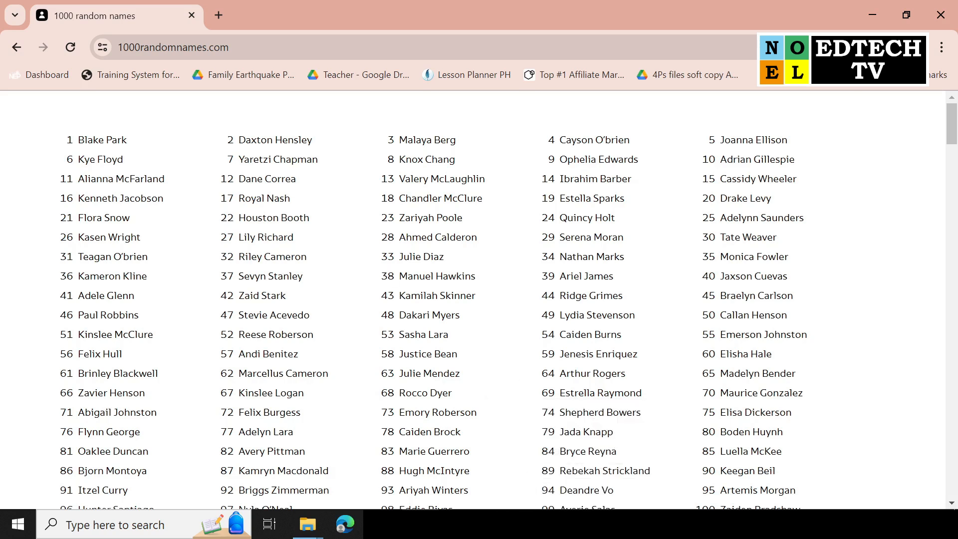
# - Copy names 1 to 14 from the web list into the Excel sheet under GROUP 1, starting at cell E3
pyautogui.moveTo(78, 139); pyautogui.dragTo(638, 178)
pyautogui.hotkey('ctrl', 'c')
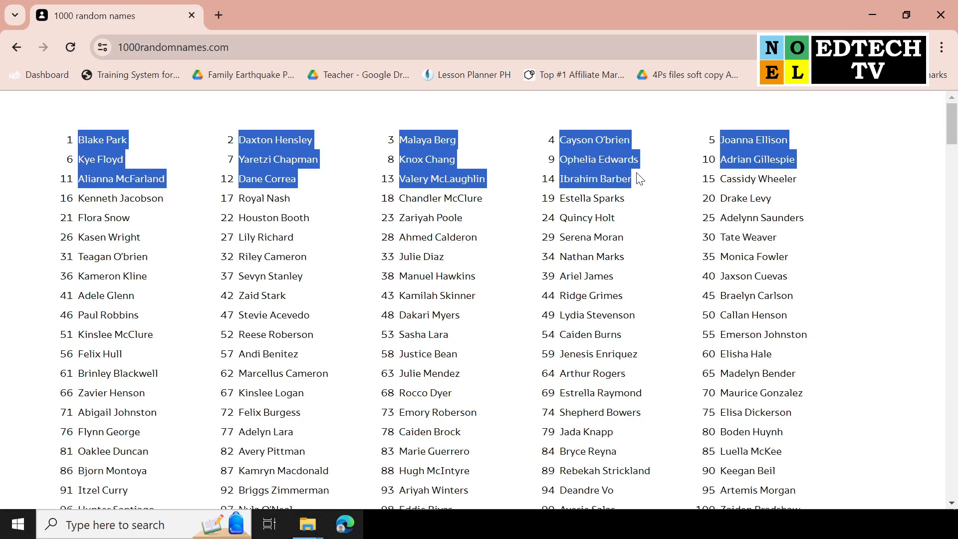
pyautogui.hotkey('alt', 'Tab')
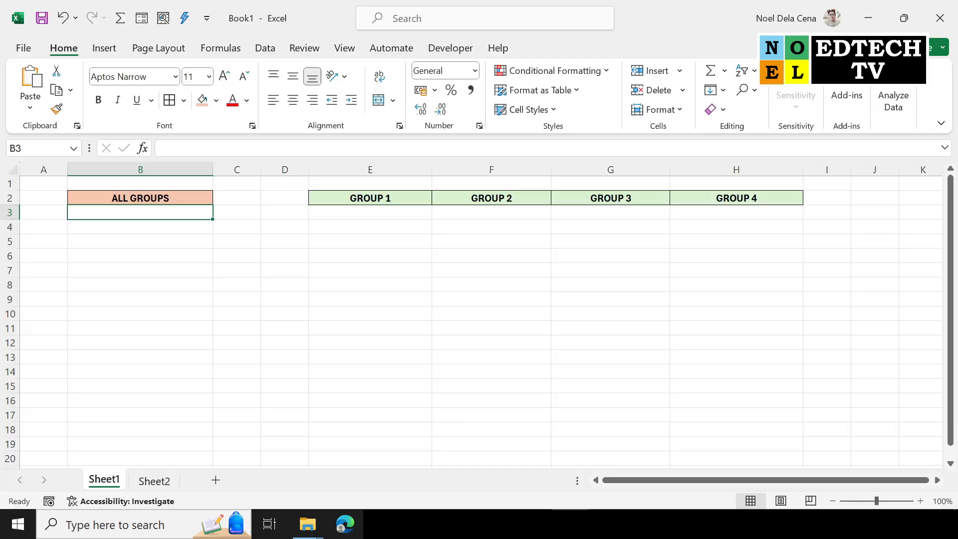
pyautogui.click(360, 215)
pyautogui.hotkey('ctrl', 'v')
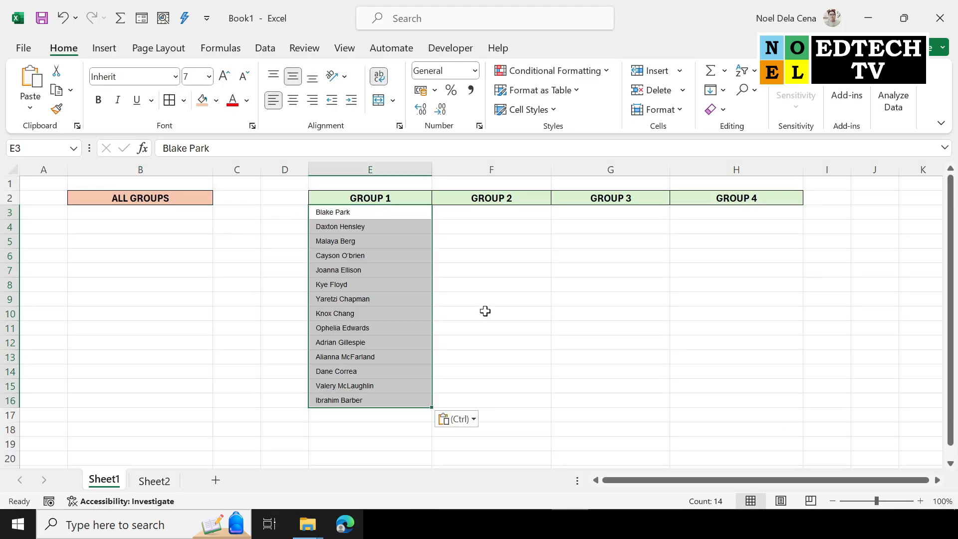
# - Copy names 21 to 28 from the browser's name list into Excel under GROUP 2, starting at cell F3
pyautogui.hotkey('alt', 'Tab')
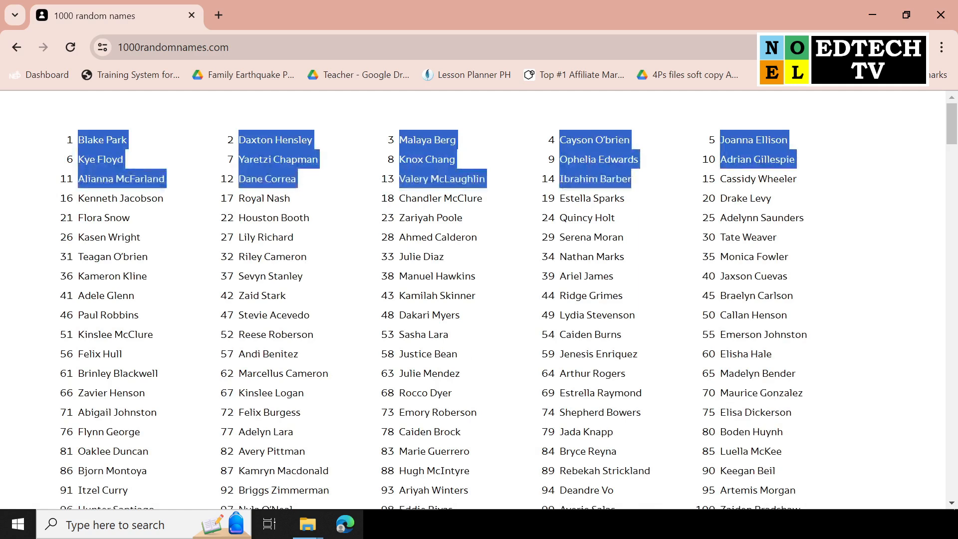
pyautogui.moveTo(79, 218); pyautogui.dragTo(488, 236)
pyautogui.hotkey('ctrl', 'c')
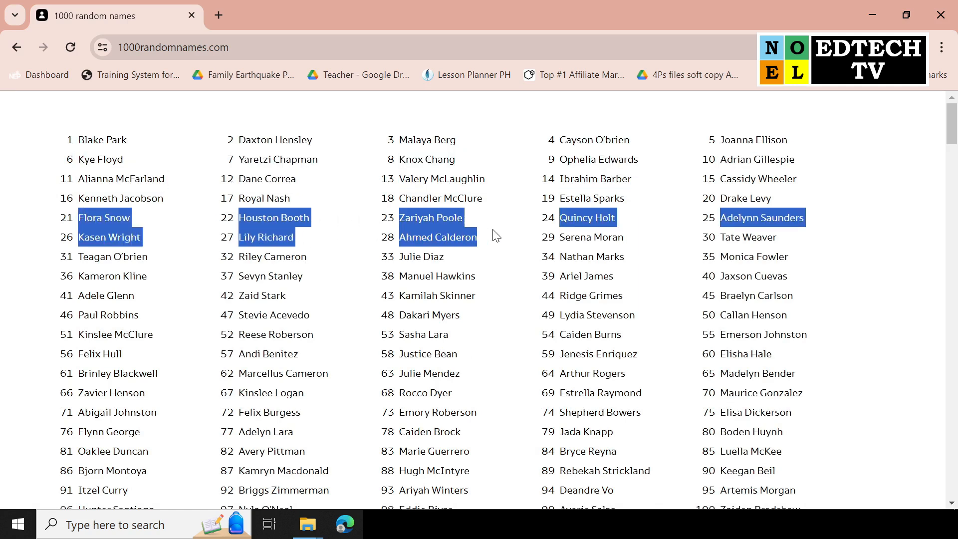
pyautogui.hotkey('alt', 'Tab')
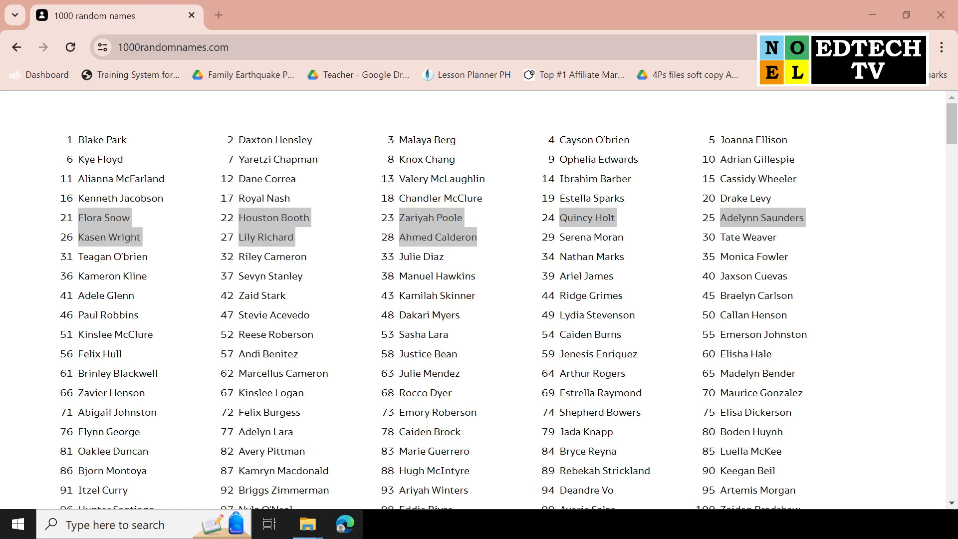
pyautogui.click(485, 213)
pyautogui.hotkey('ctrl', 'v')
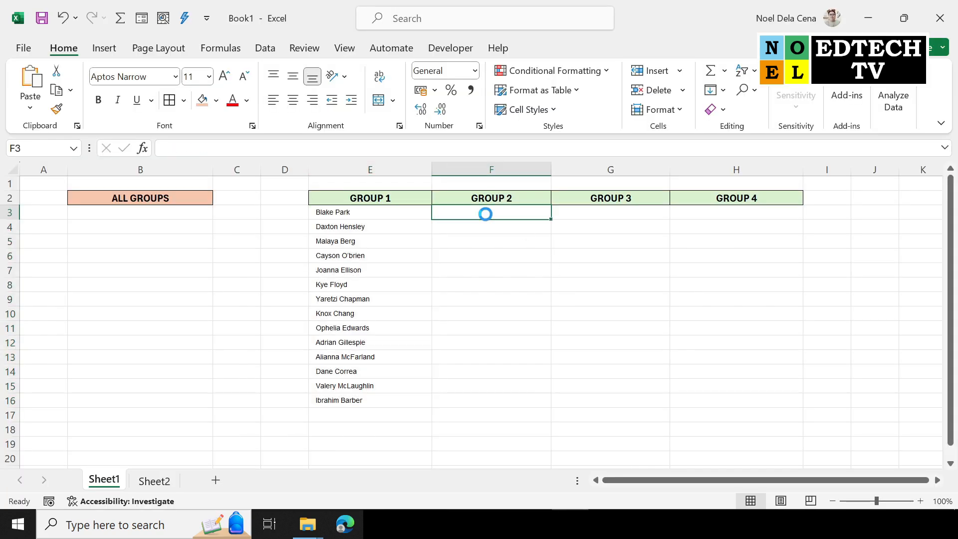
# - Copy names 31 to 45 from the browser's name list into Excel under GROUP 3, starting at cell G3
pyautogui.click(625, 210)
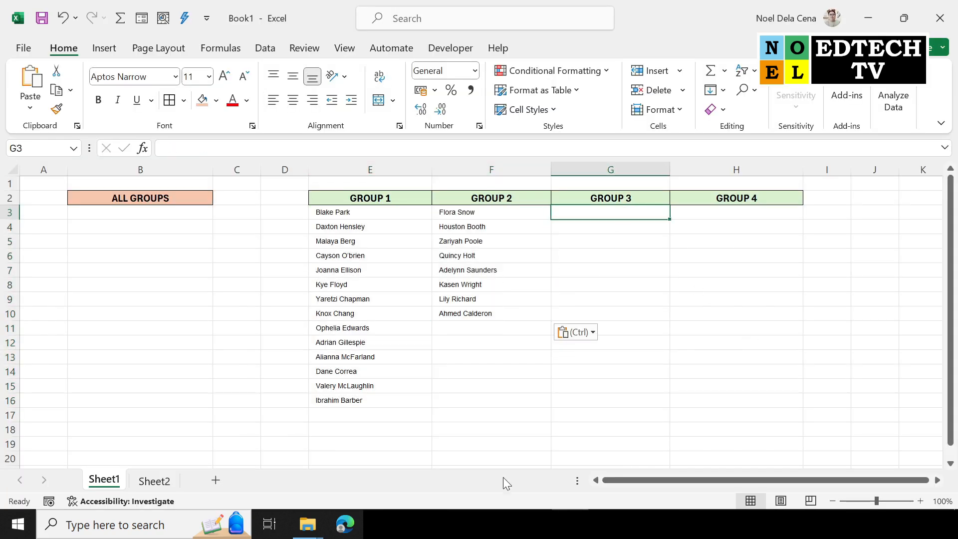
pyautogui.hotkey('alt', 'Tab')
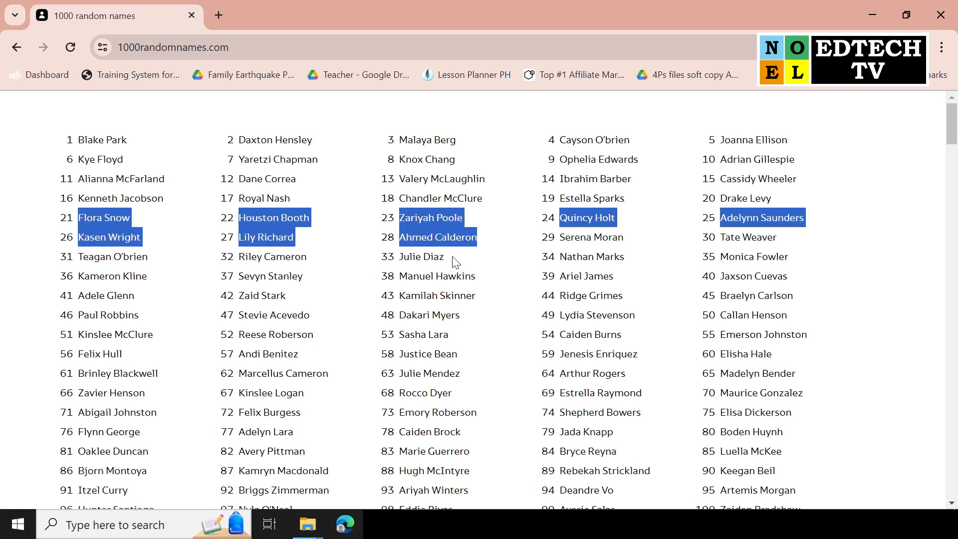
pyautogui.moveTo(78, 256); pyautogui.dragTo(795, 306)
pyautogui.hotkey('ctrl', 'c')
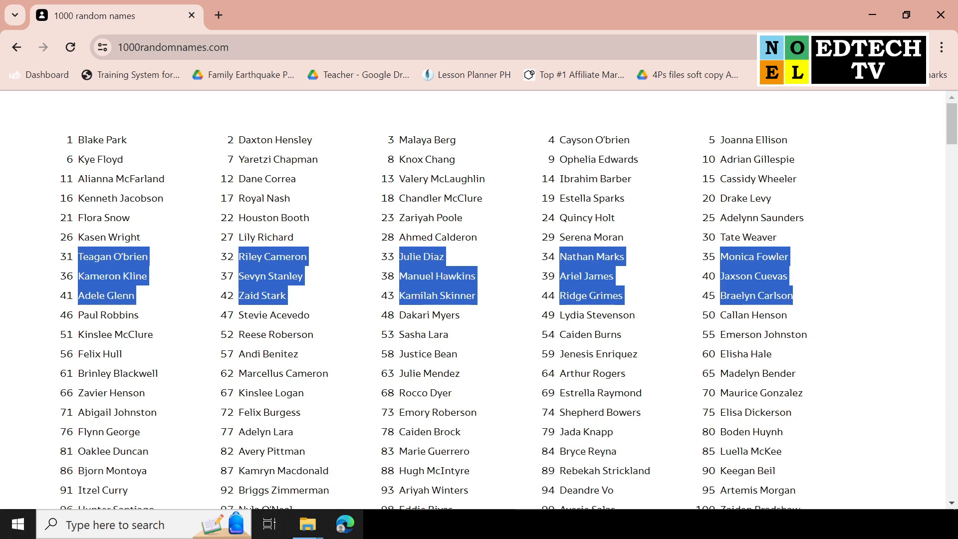
pyautogui.hotkey('alt', 'Tab')
pyautogui.hotkey('ctrl', 'v')
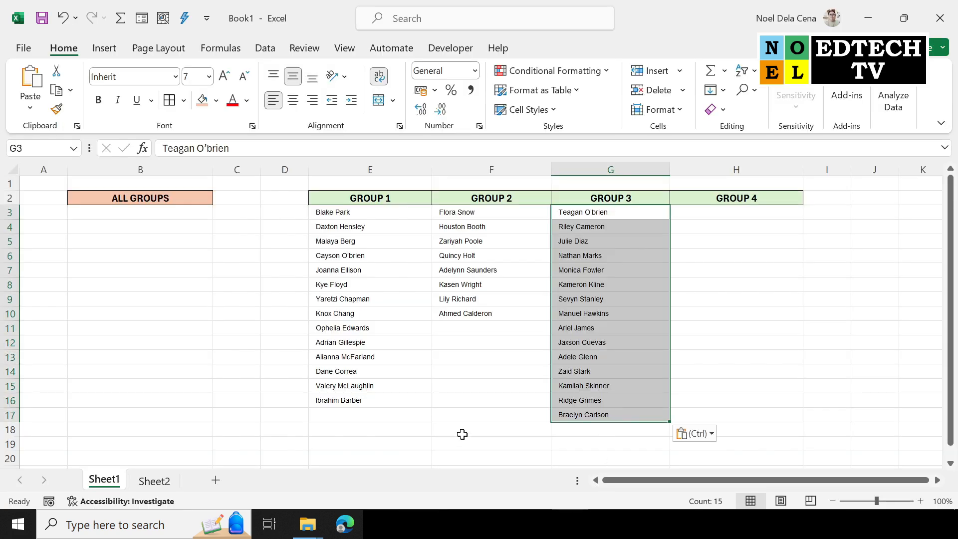
# - Copy names 51 to 70 from the browser's name list into Excel under GROUP 4, starting at cell H3
pyautogui.hotkey('alt', 'Tab')
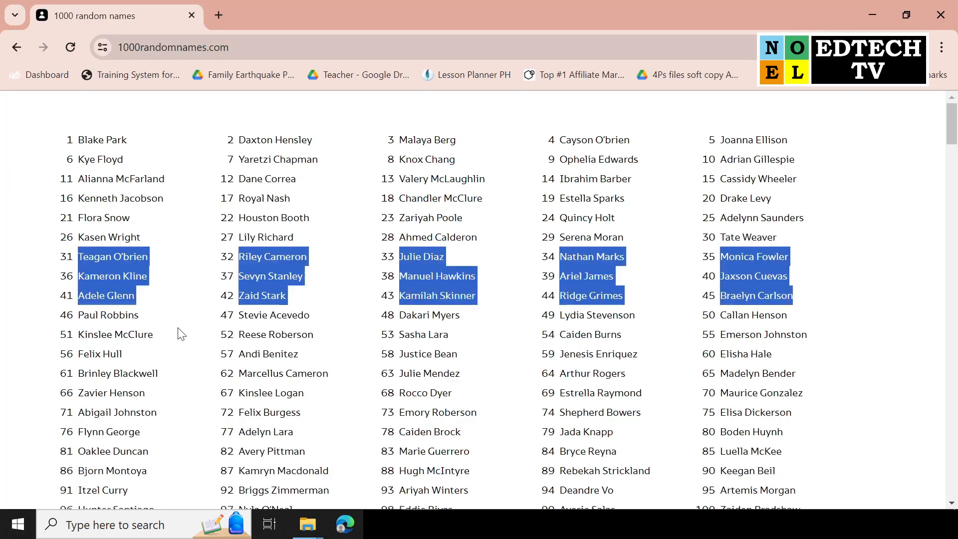
pyautogui.moveTo(79, 335); pyautogui.dragTo(809, 403)
pyautogui.hotkey('ctrl', 'c')
pyautogui.hotkey('alt', 'Tab')
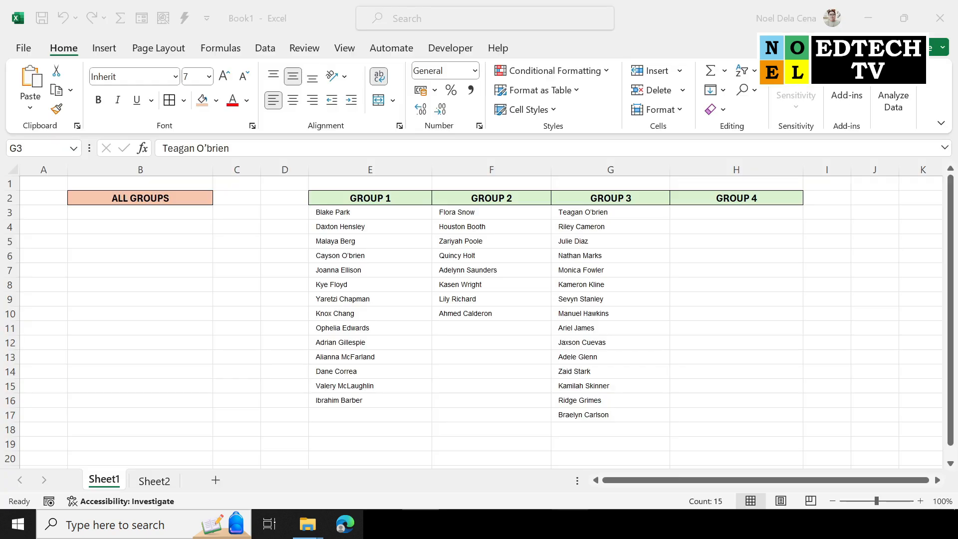
pyautogui.click(738, 214)
pyautogui.hotkey('ctrl', 'v')
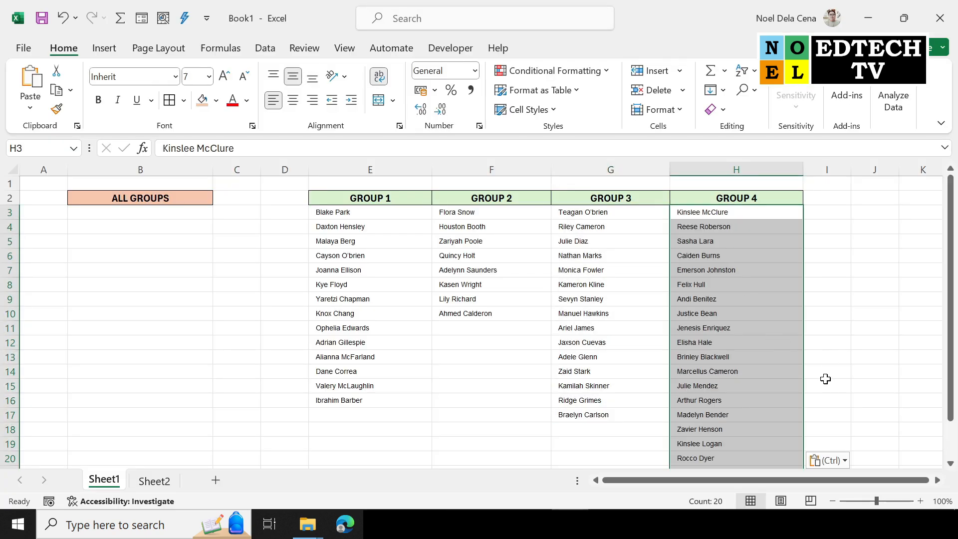
# - Format the names of all four groups in E3:H22 as bold with font size 10
pyautogui.keyDown('shift'); pyautogui.click(339, 212); pyautogui.keyUp('shift')
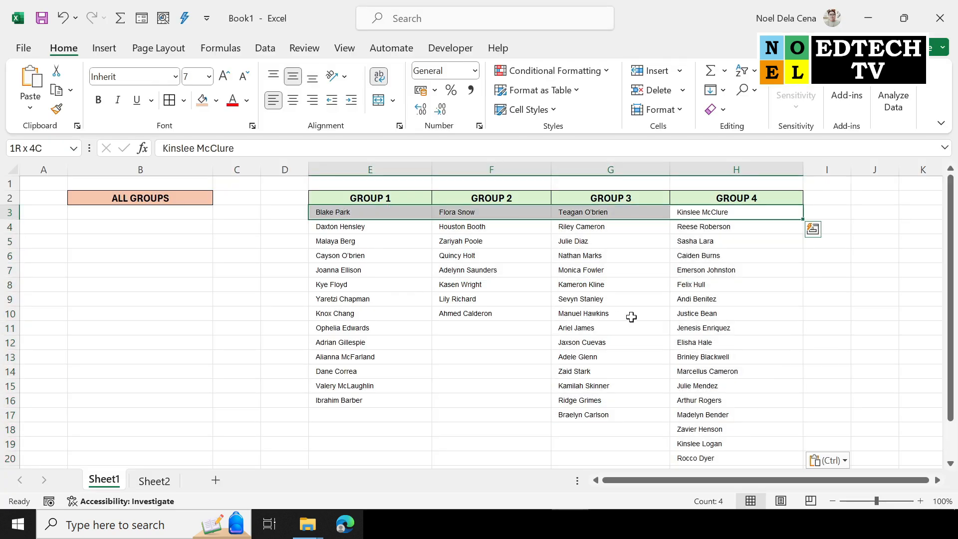
pyautogui.scroll(-3, 631, 317)
pyautogui.keyDown('shift'); pyautogui.click(726, 357); pyautogui.keyUp('shift')
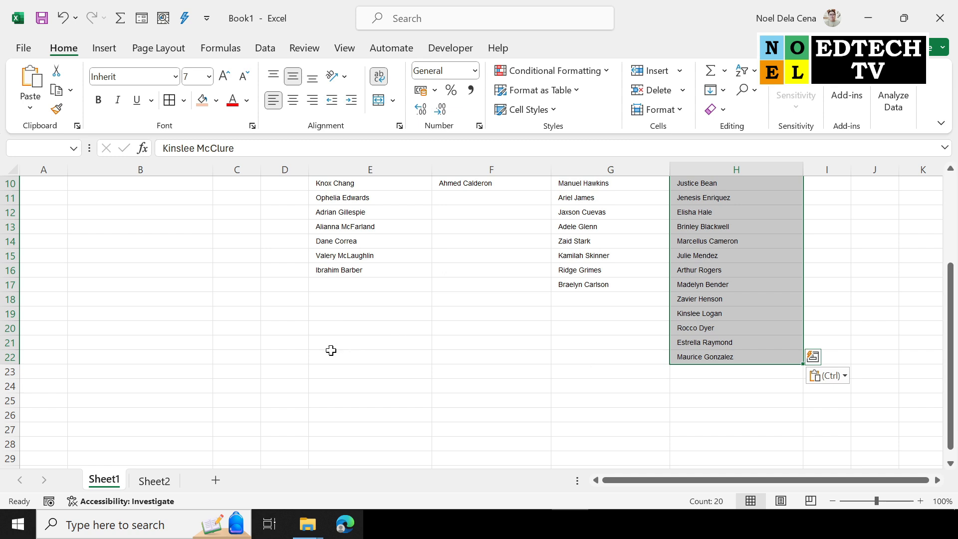
pyautogui.keyDown('shift'); pyautogui.click(327, 357); pyautogui.keyUp('shift')
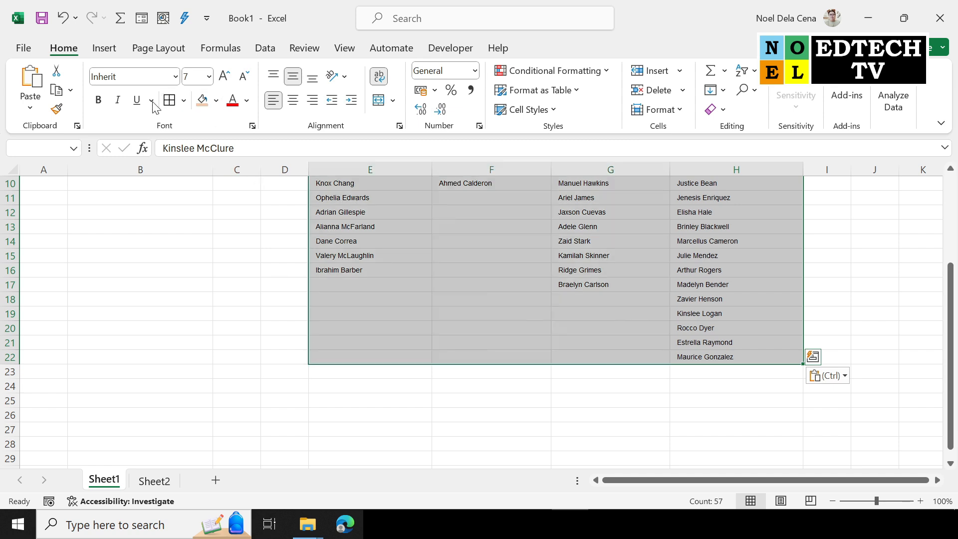
pyautogui.click(98, 100)
pyautogui.click(209, 76)
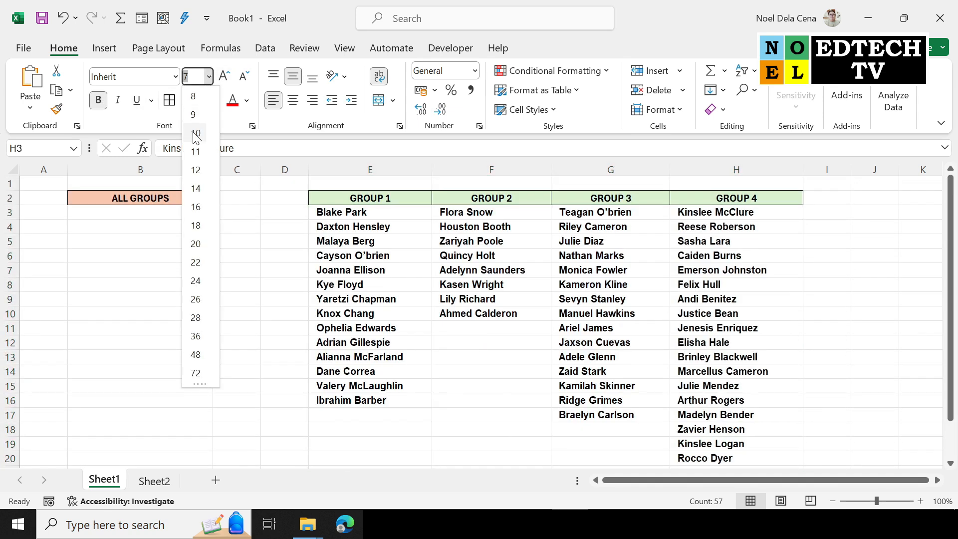
pyautogui.click(195, 133)
pyautogui.click(257, 283)
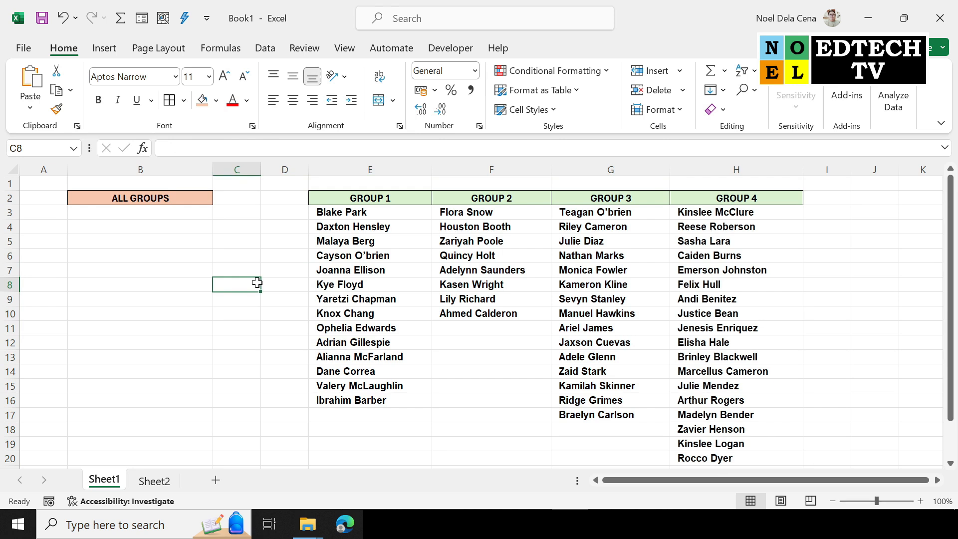
# - Apply all borders to the group name cells E3:H22
pyautogui.moveTo(333, 212); pyautogui.dragTo(776, 398)
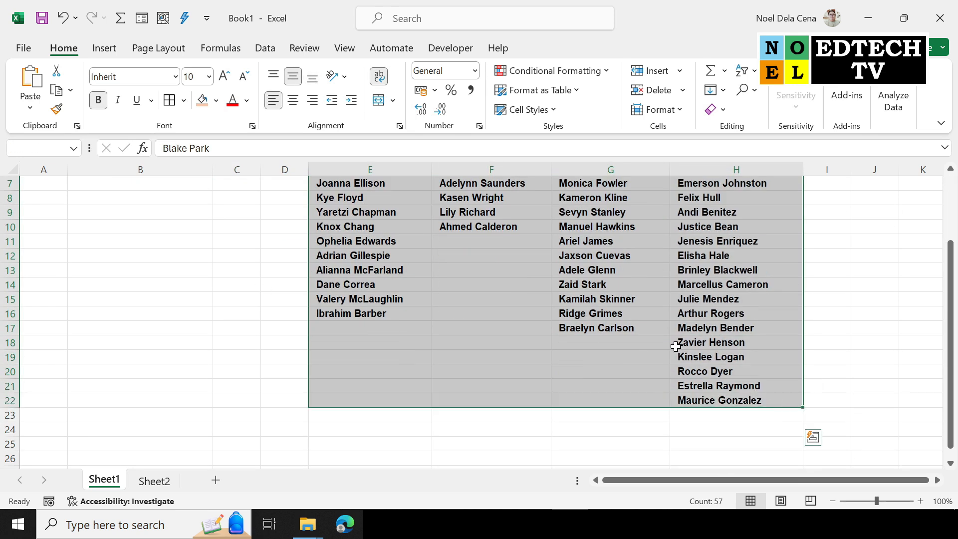
pyautogui.click(169, 99)
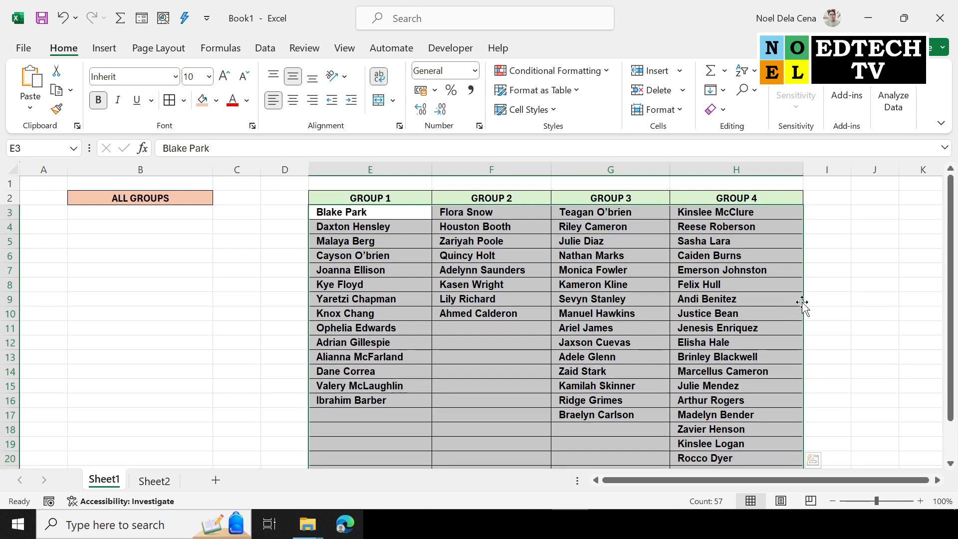
pyautogui.click(838, 282)
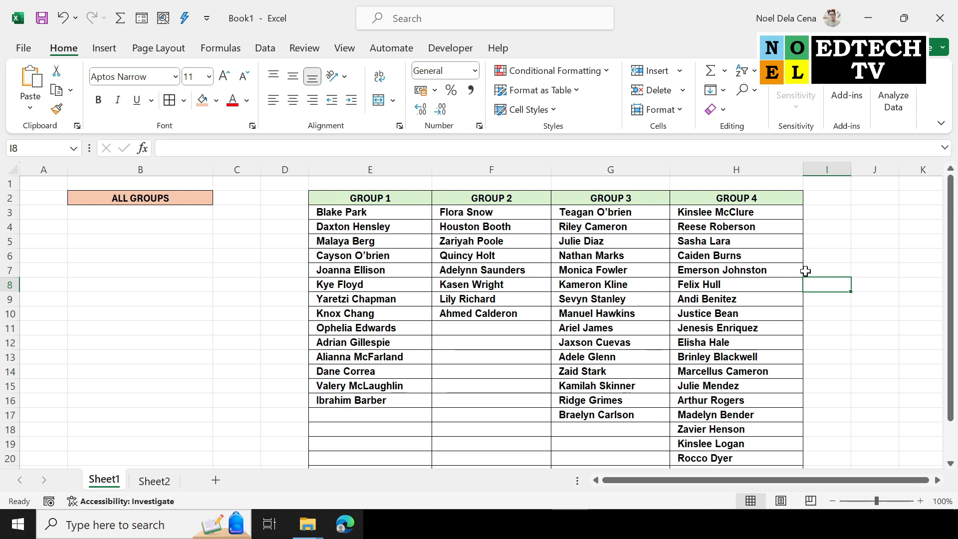
# - Copy the GROUP 1 names in E3:E16 into the ALL GROUPS column, starting at cell B3
pyautogui.click(133, 212)
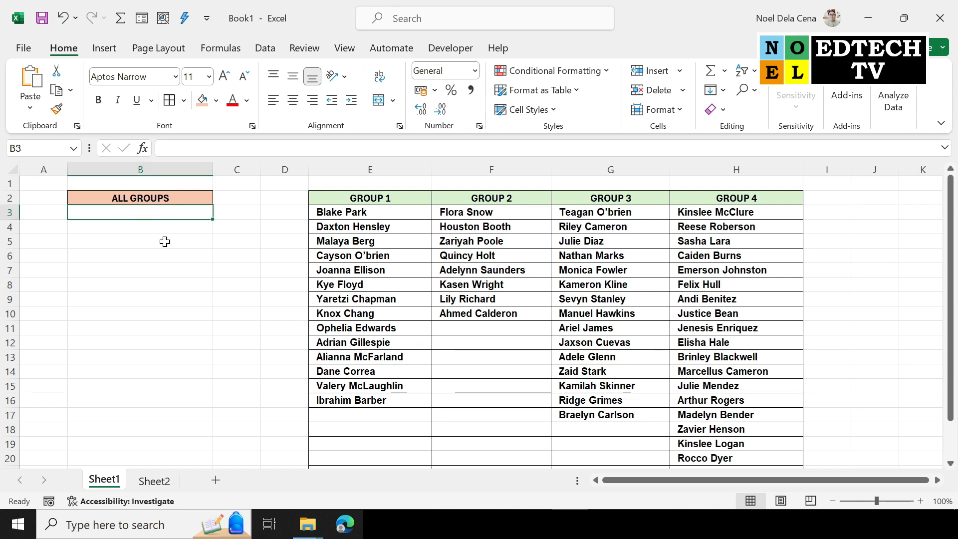
pyautogui.moveTo(365, 213); pyautogui.dragTo(375, 399)
pyautogui.hotkey('ctrl', 'c')
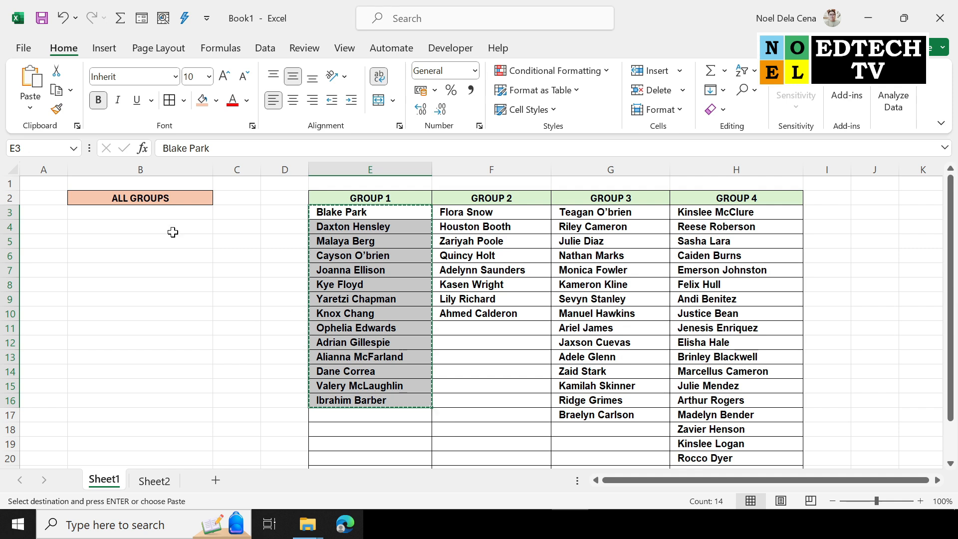
pyautogui.click(161, 213)
pyautogui.hotkey('ctrl', 'v')
# - Copy the GROUP 2 names in F3:F10 below the existing ALL GROUPS entries, starting at cell B17, and check the combined list
pyautogui.moveTo(449, 214); pyautogui.dragTo(479, 314)
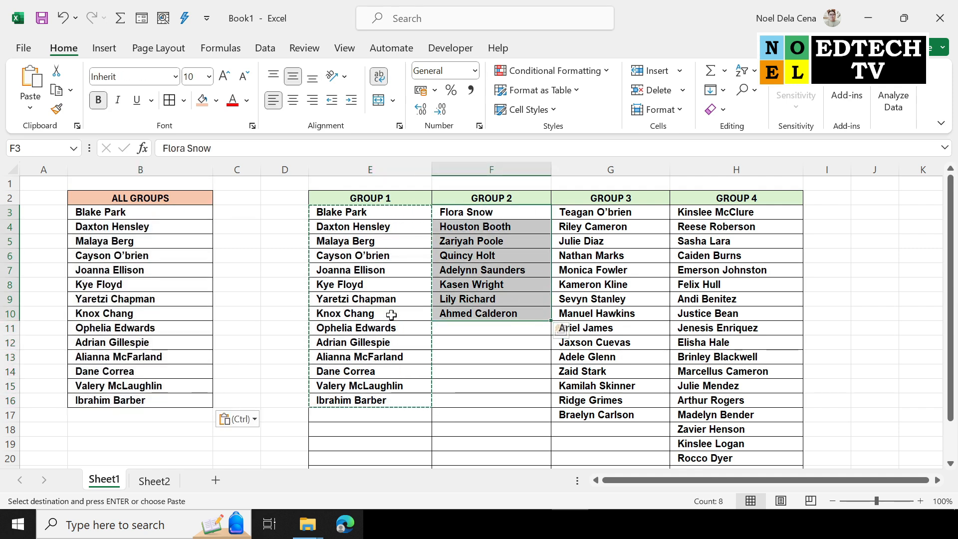
pyautogui.hotkey('ctrl', 'c')
pyautogui.hotkey('ctrl', 'q')
pyautogui.click(176, 413)
pyautogui.hotkey('ctrl', 'v')
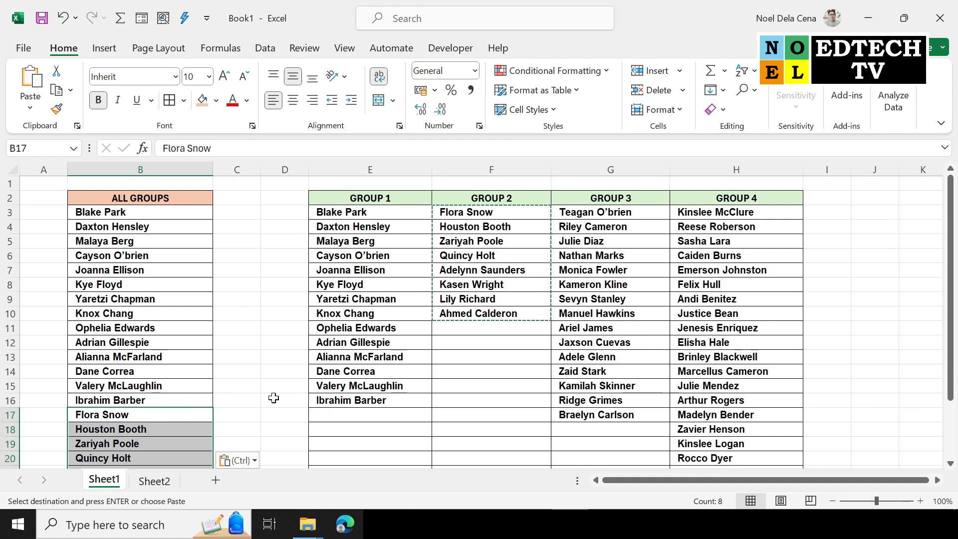
pyautogui.click(273, 398)
pyautogui.scroll(-3, 538, 394)
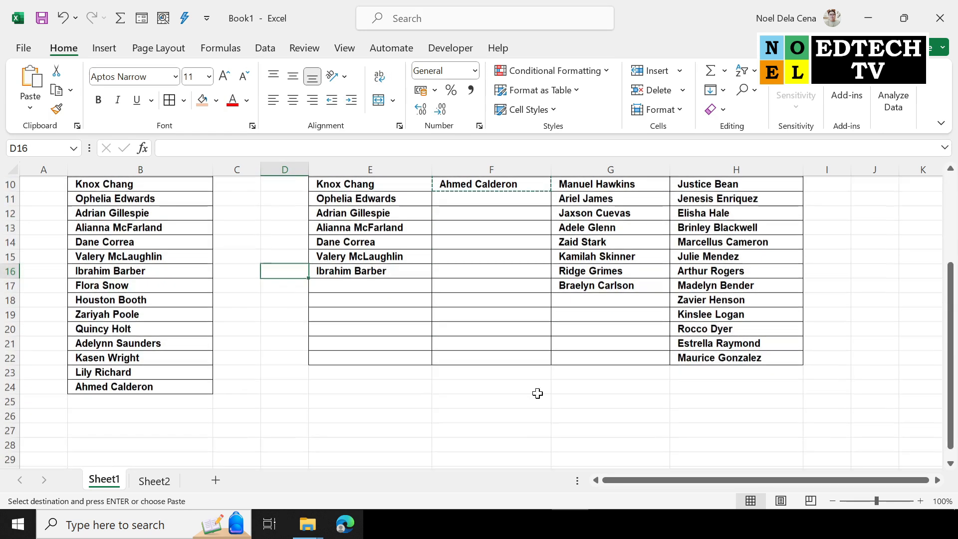
pyautogui.scroll(3, 280, 413)
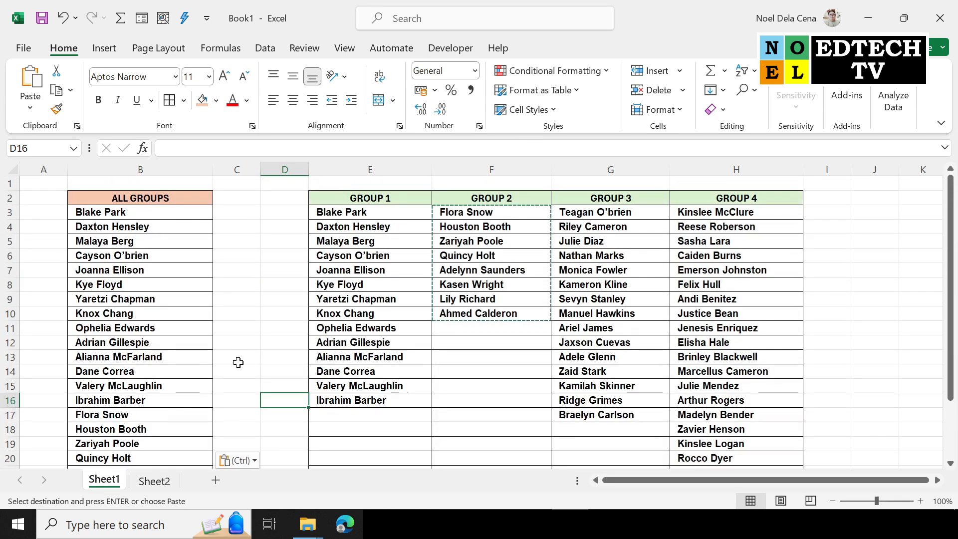
# - Undo both pastes of names in the ALL GROUPS column
pyautogui.hotkey('ctrl', 'z')
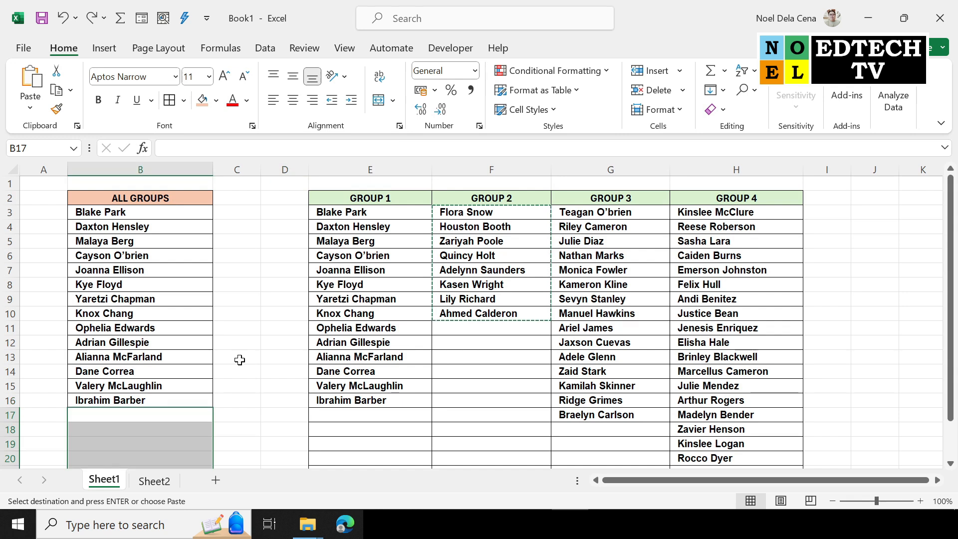
pyautogui.hotkey('ctrl', 'z')
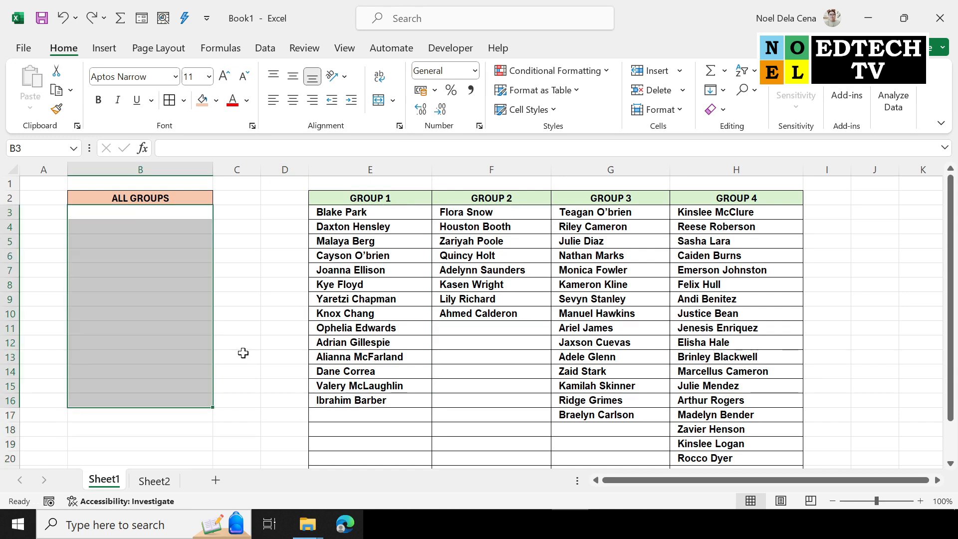
pyautogui.click(247, 320)
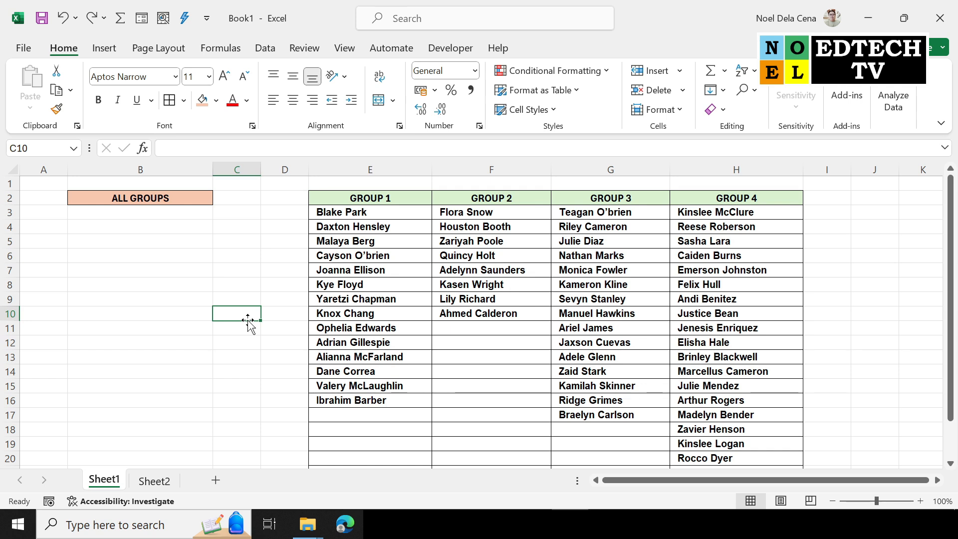
# - Enter the formula =TOCOL(E3:H22) in cell B3 under ALL GROUPS to combine the four group columns
pyautogui.click(143, 213)
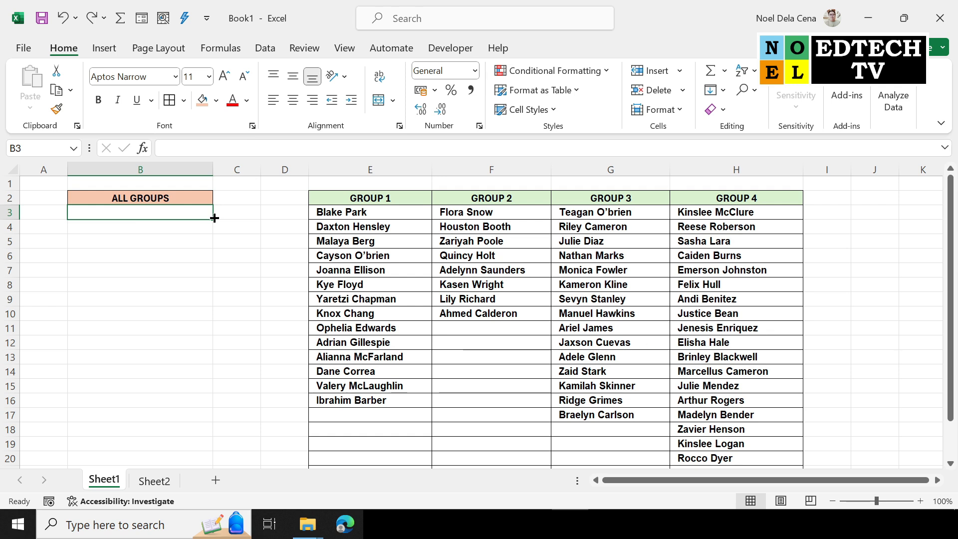
pyautogui.write('=T')
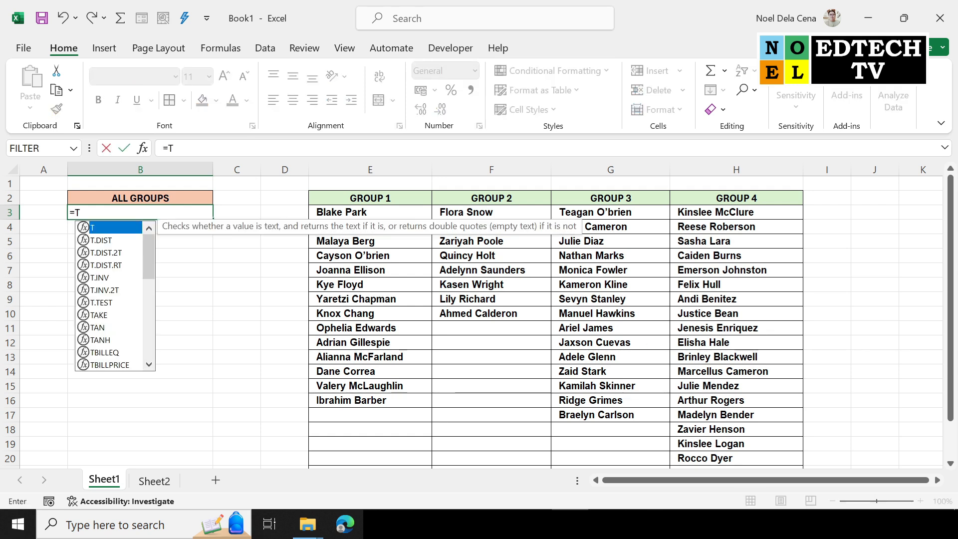
pyautogui.write('OCOL')
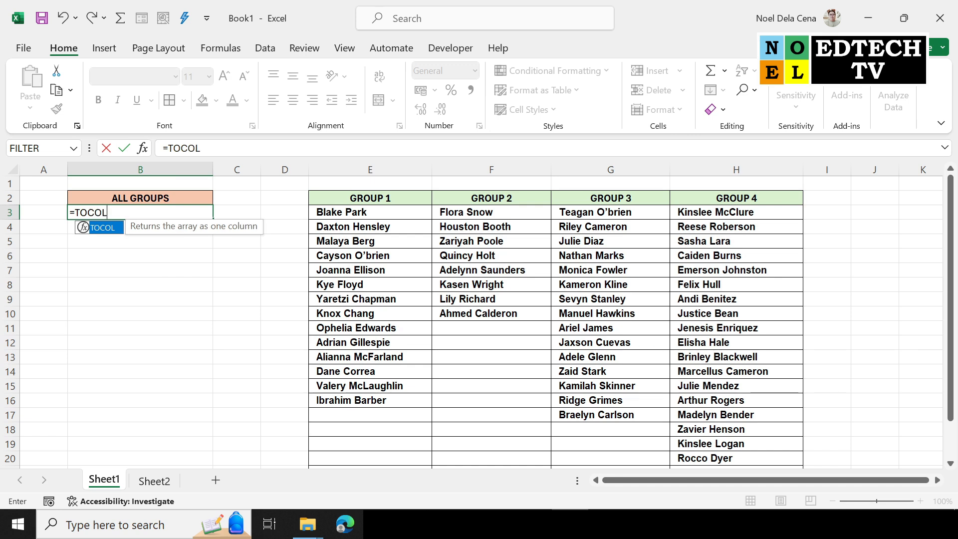
pyautogui.write('(')
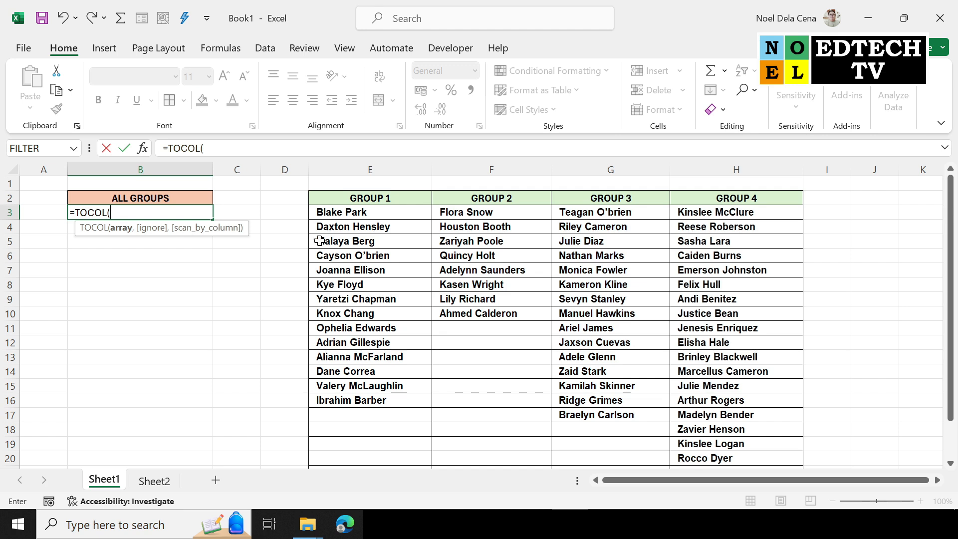
pyautogui.moveTo(368, 207); pyautogui.dragTo(729, 444)
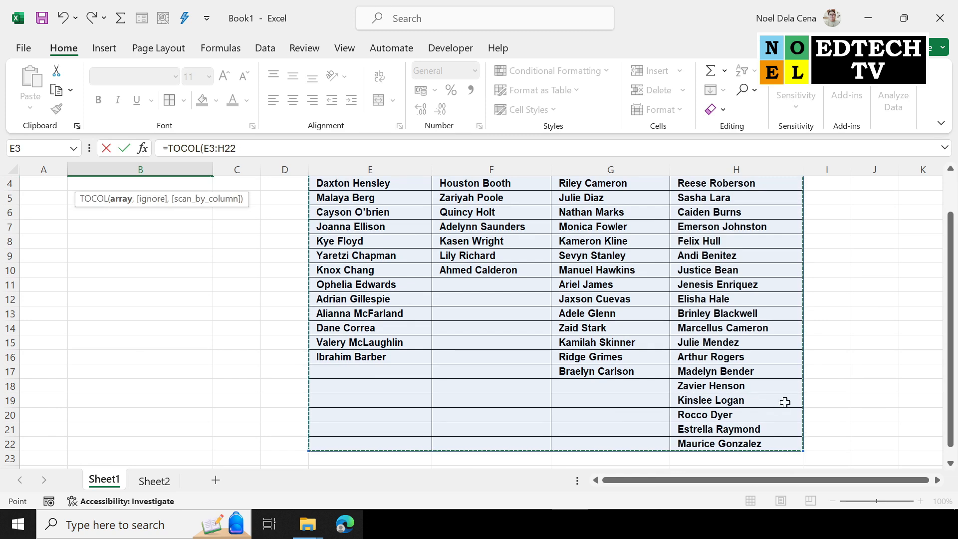
pyautogui.write(')')
pyautogui.scroll(1, 752, 373)
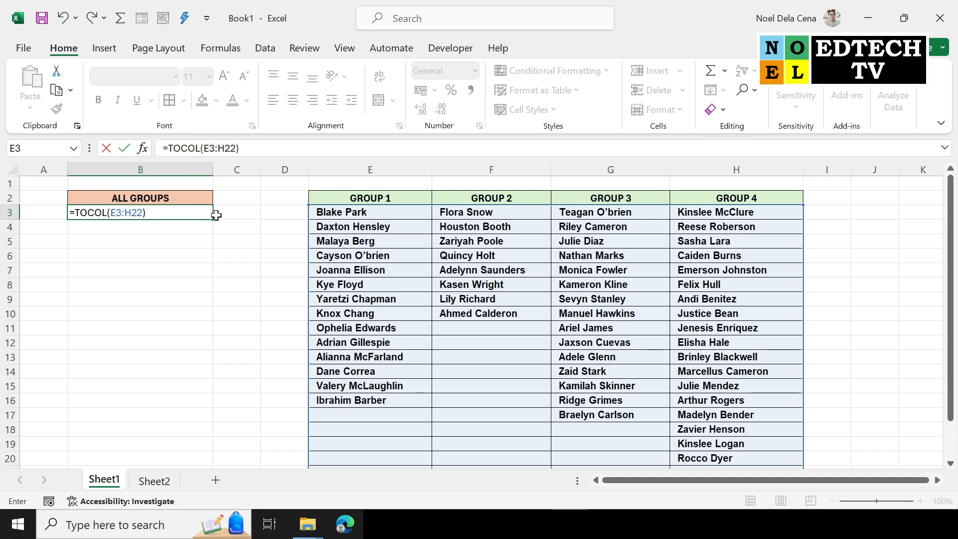
pyautogui.press('Return')
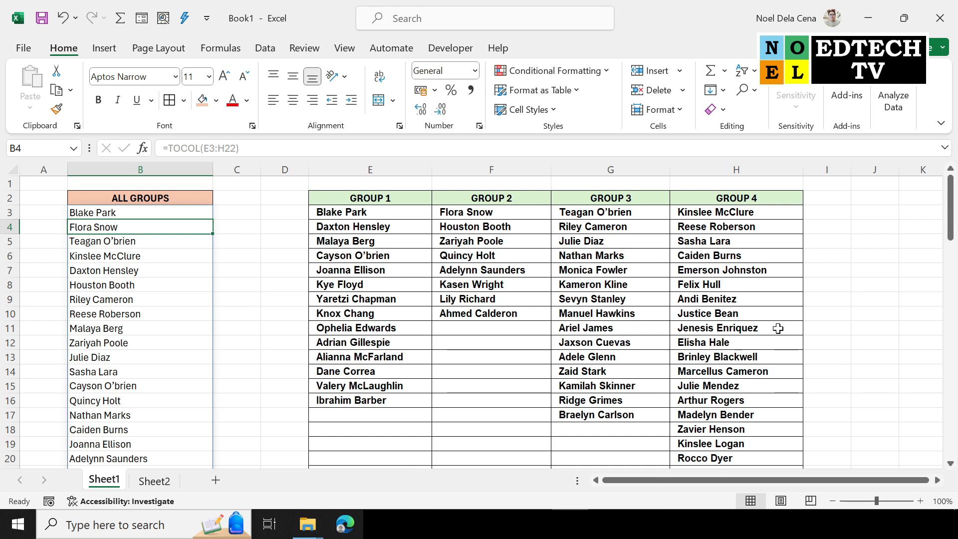
# - Review the whole combined ALL GROUPS list and compare it with the blank cells below the names in GROUP 1, GROUP 2 and GROUP 3
pyautogui.scroll(-6, 172, 295)
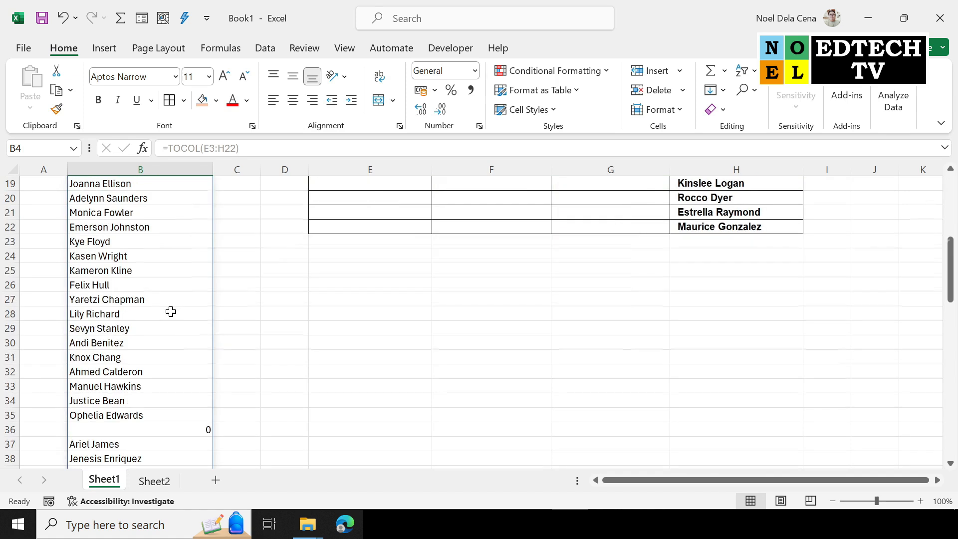
pyautogui.scroll(-8, 171, 312)
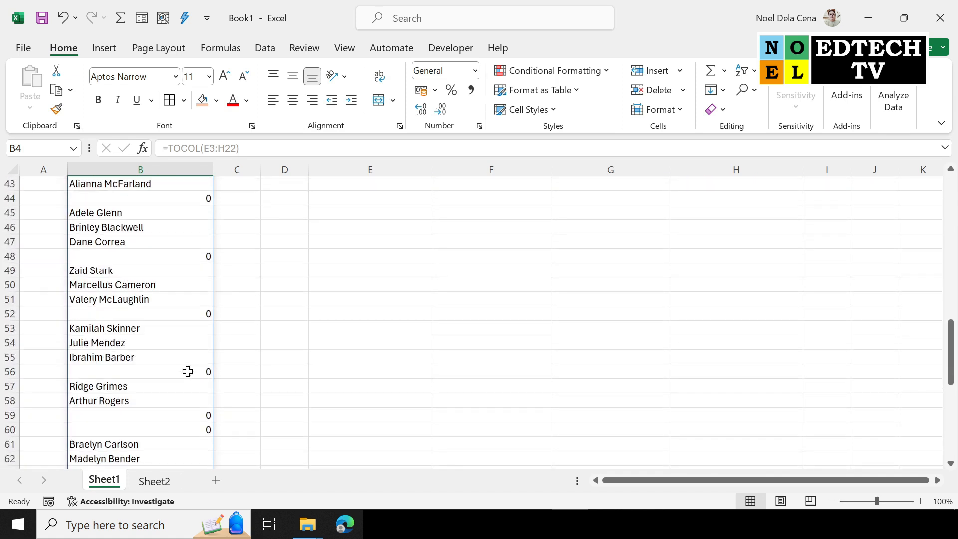
pyautogui.scroll(-7, 188, 372)
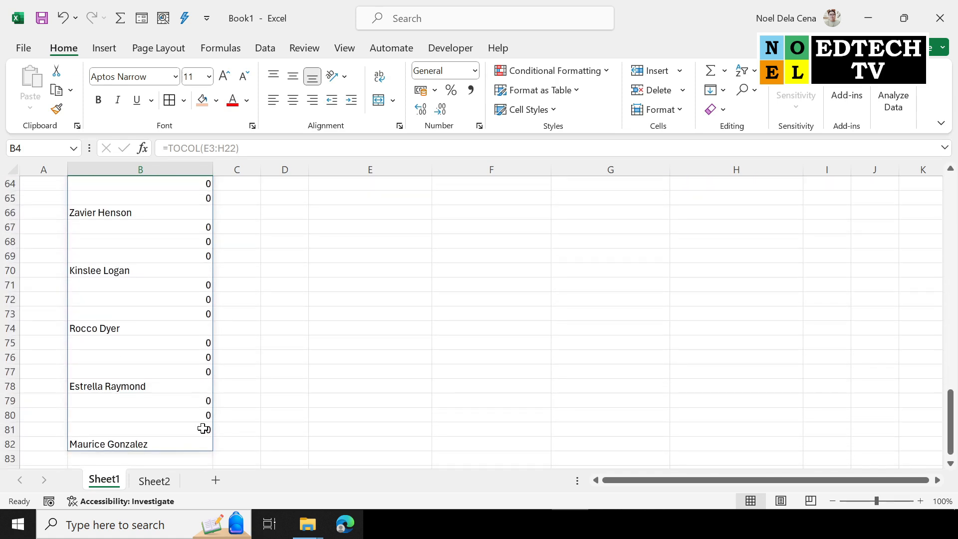
pyautogui.scroll(20, 543, 303)
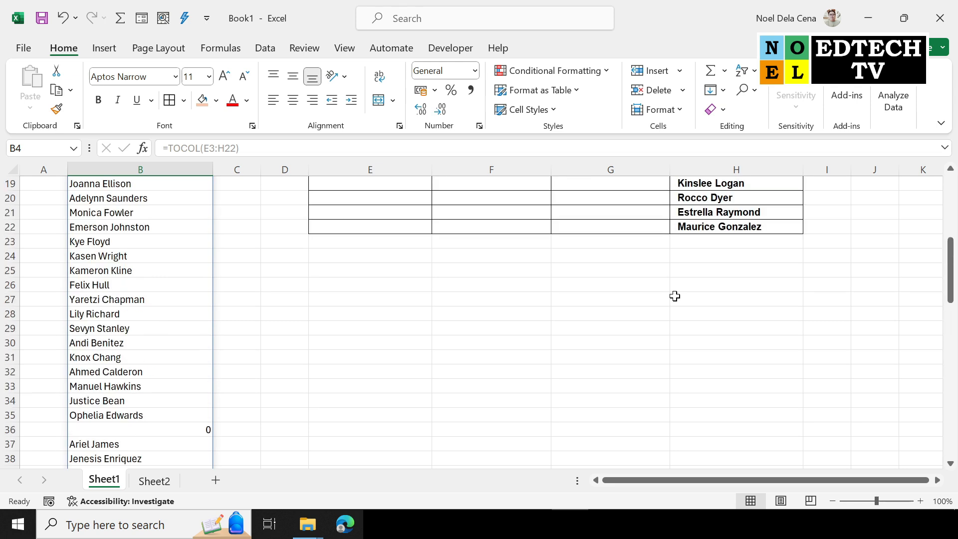
pyautogui.moveTo(488, 285); pyautogui.dragTo(488, 430)
pyautogui.moveTo(593, 392); pyautogui.dragTo(599, 434)
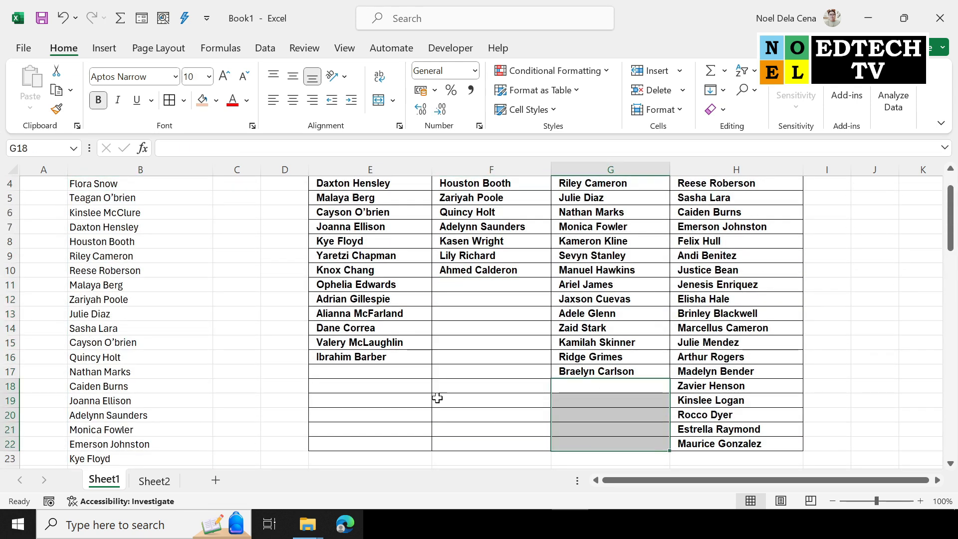
pyautogui.moveTo(395, 377); pyautogui.dragTo(400, 439)
pyautogui.scroll(-4, 483, 396)
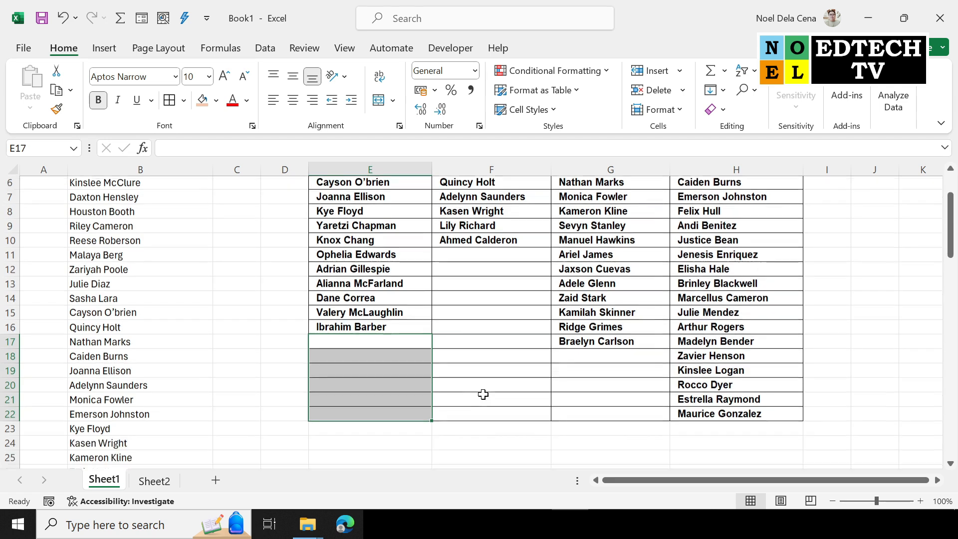
pyautogui.click(552, 344)
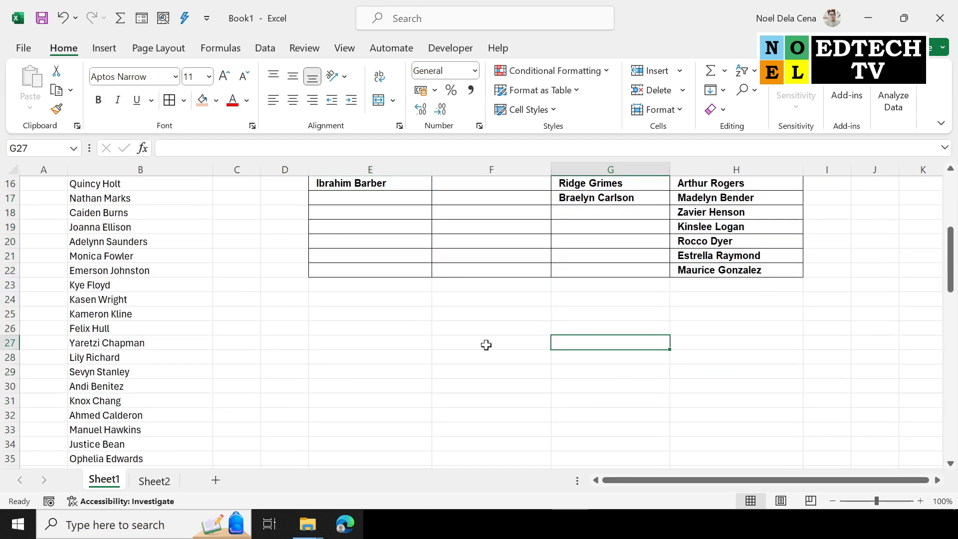
pyautogui.scroll(-7, 485, 344)
pyautogui.scroll(-11, 205, 354)
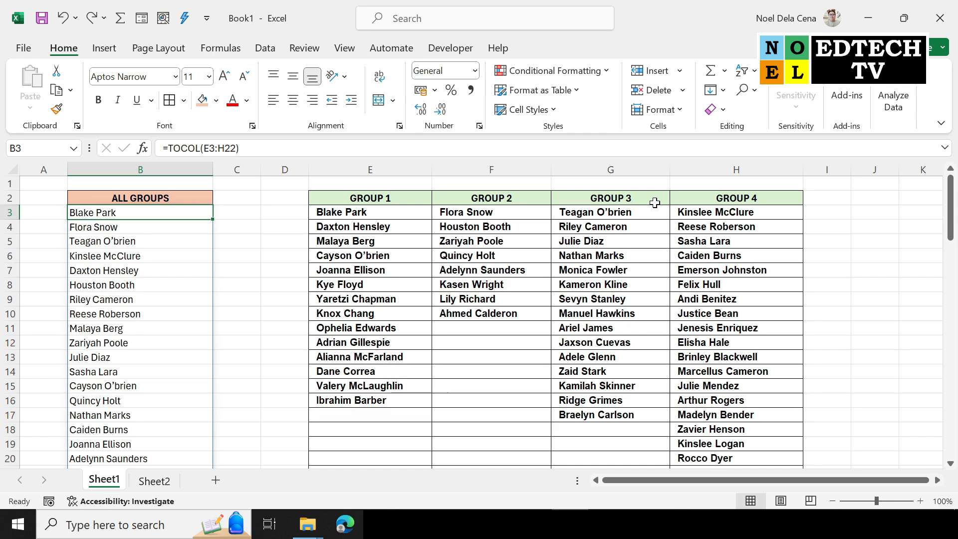
# - On Sheet2, enter the formula =TOCOL(E3:I11) in cell B3 under LEARNERS NAME to combine the five strand columns
pyautogui.click(166, 483)
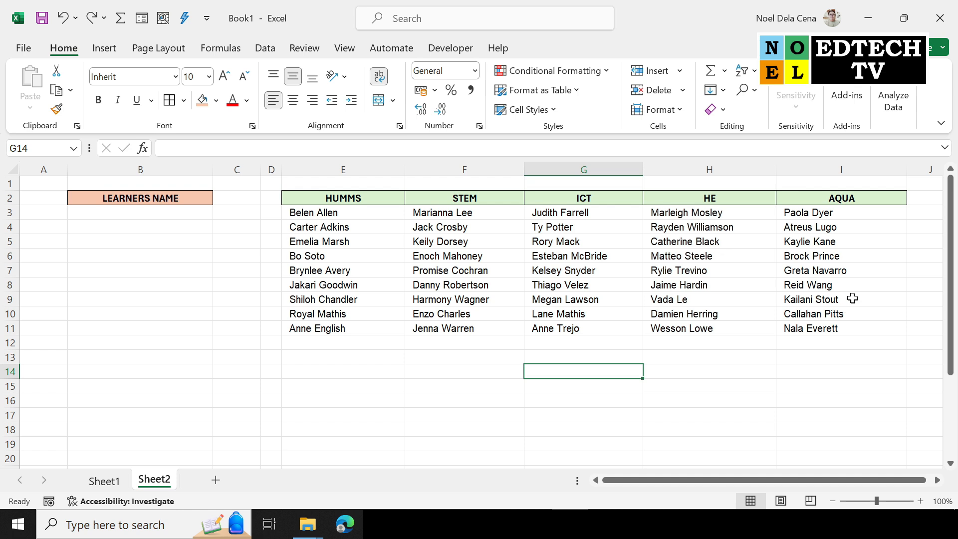
pyautogui.click(185, 217)
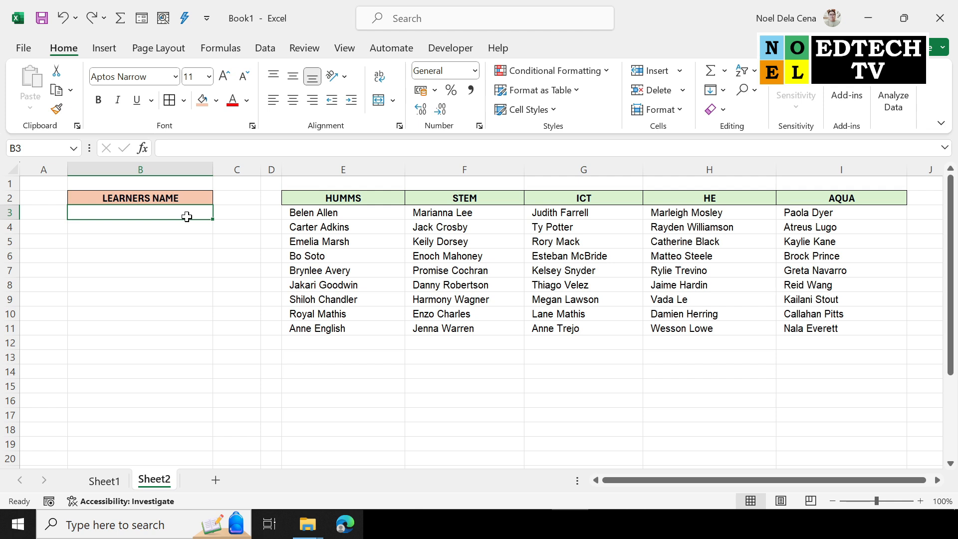
pyautogui.write('=COL')
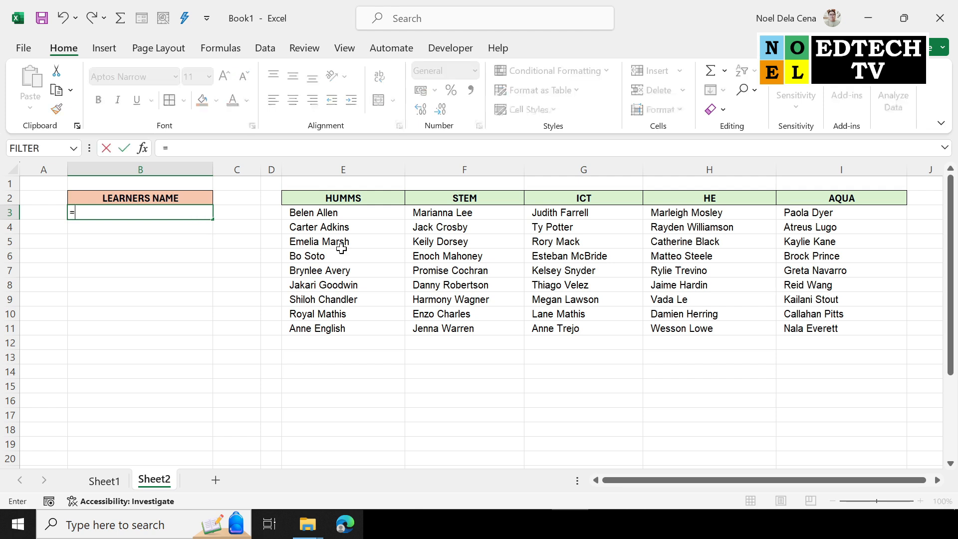
pyautogui.press('BackSpace')
pyautogui.press('BackSpace')
pyautogui.press('BackSpace')
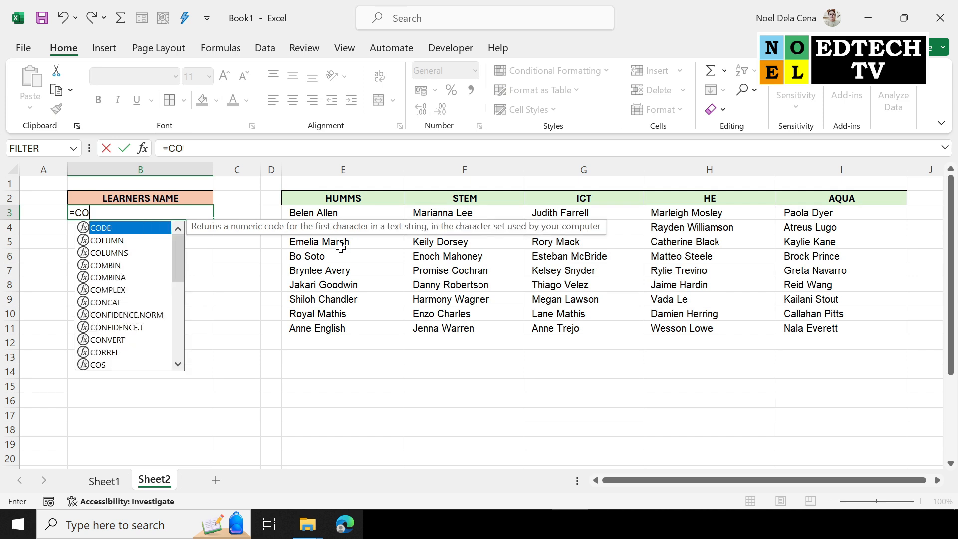
pyautogui.write('TOCOL')
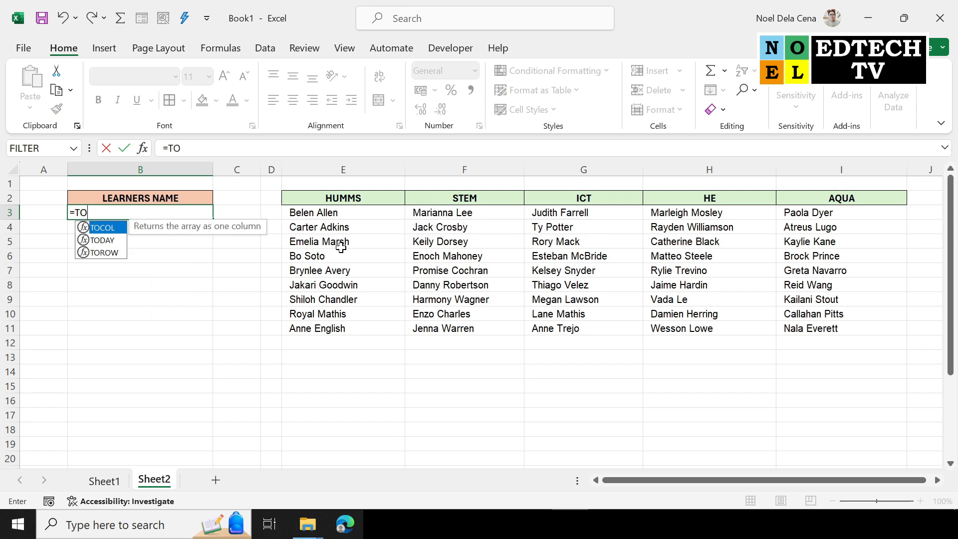
pyautogui.write('(')
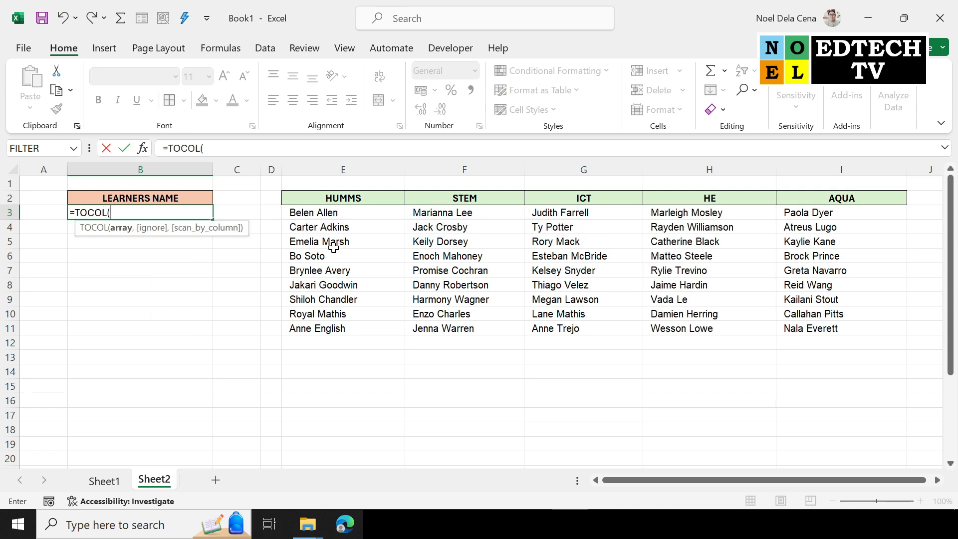
pyautogui.moveTo(332, 213); pyautogui.dragTo(795, 329)
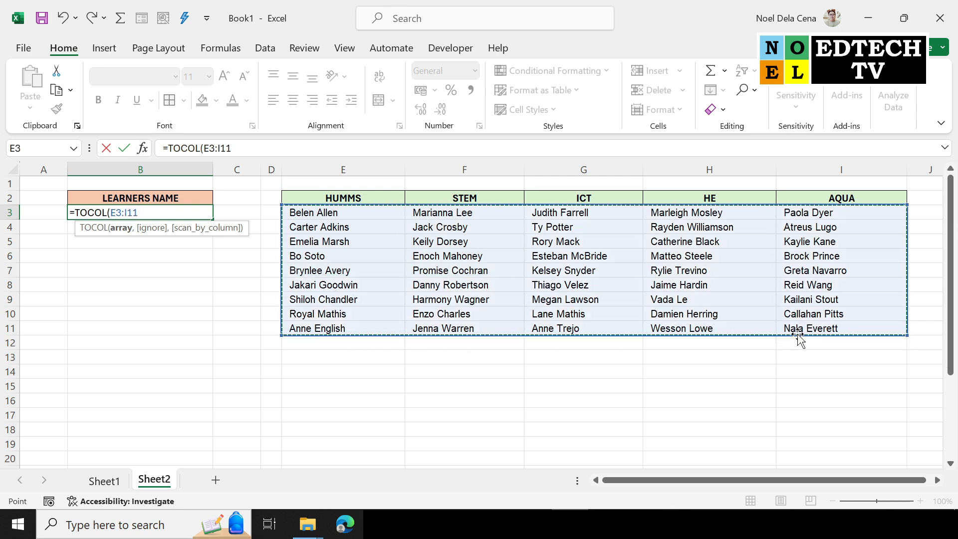
pyautogui.write(')')
pyautogui.press('Return')
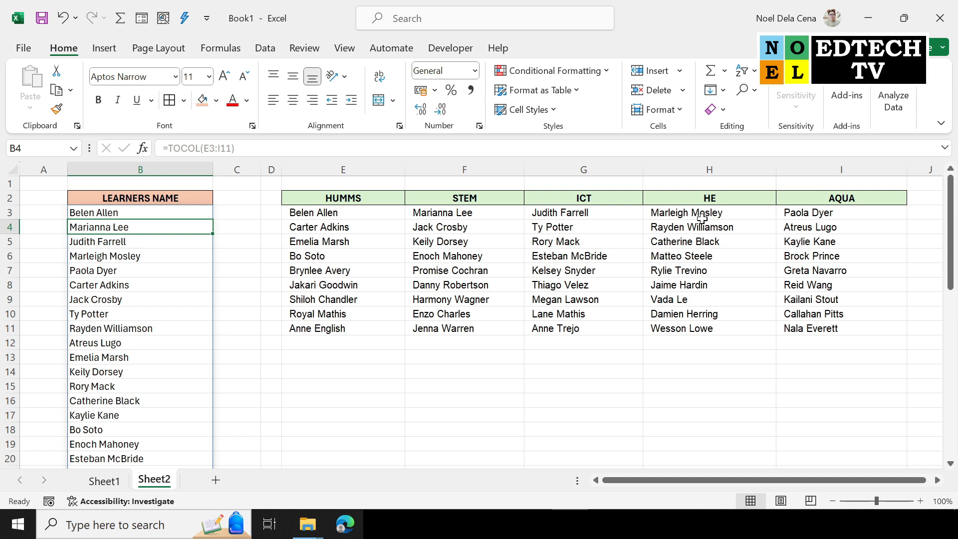
# - Apply all borders to the combined LEARNERS NAME list in B3:B47 and check the bordered list
pyautogui.moveTo(161, 216); pyautogui.dragTo(150, 366)
pyautogui.scroll(-12, 151, 367)
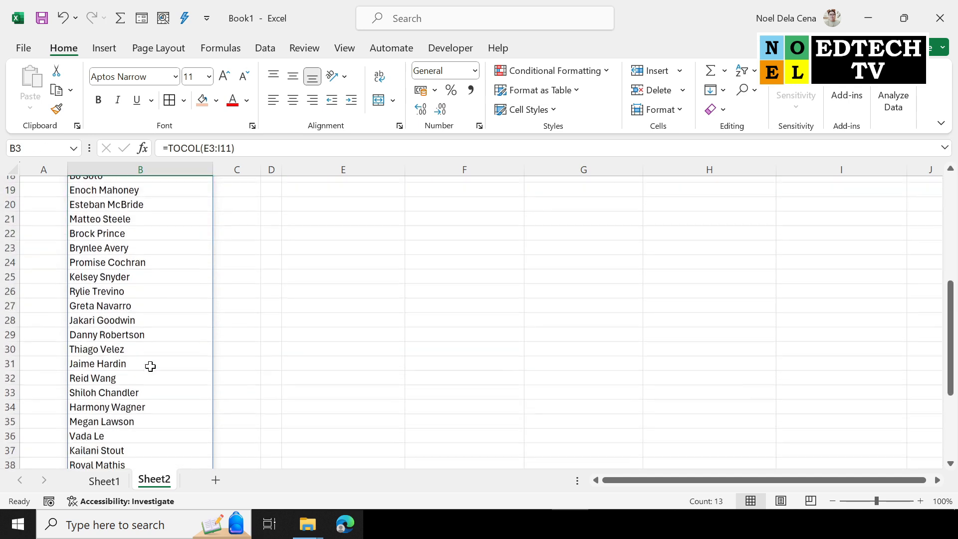
pyautogui.click(233, 334)
pyautogui.click(173, 326)
pyautogui.scroll(12, 174, 326)
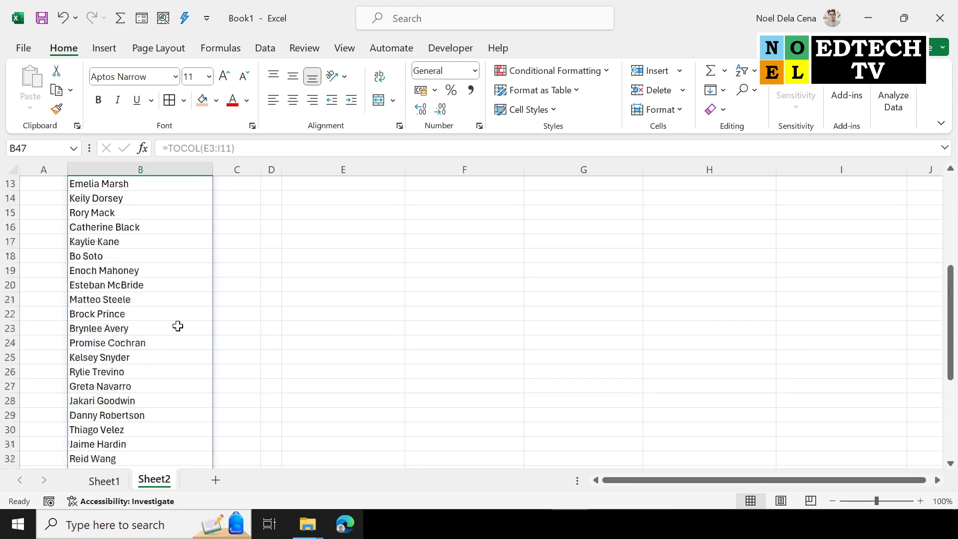
pyautogui.keyDown('shift'); pyautogui.click(156, 212); pyautogui.keyUp('shift')
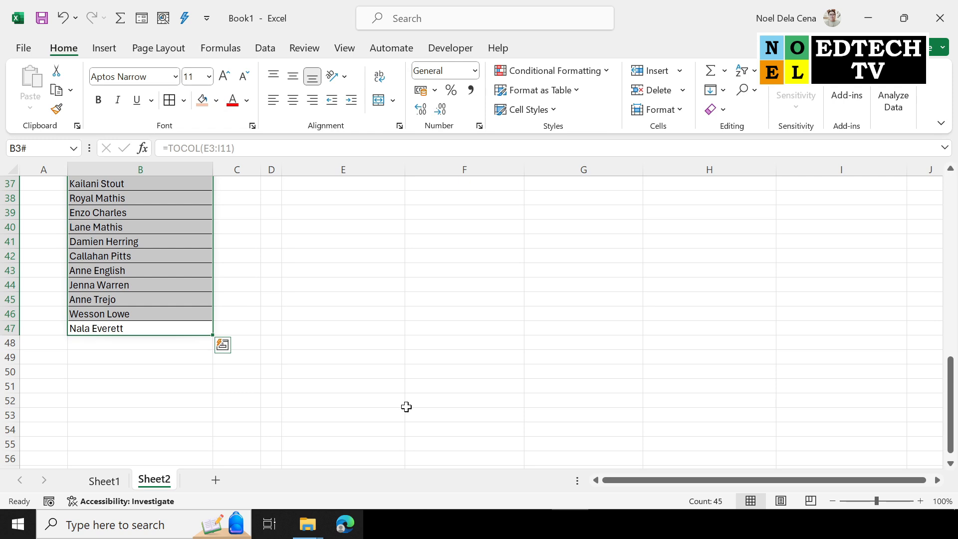
pyautogui.scroll(12, 407, 407)
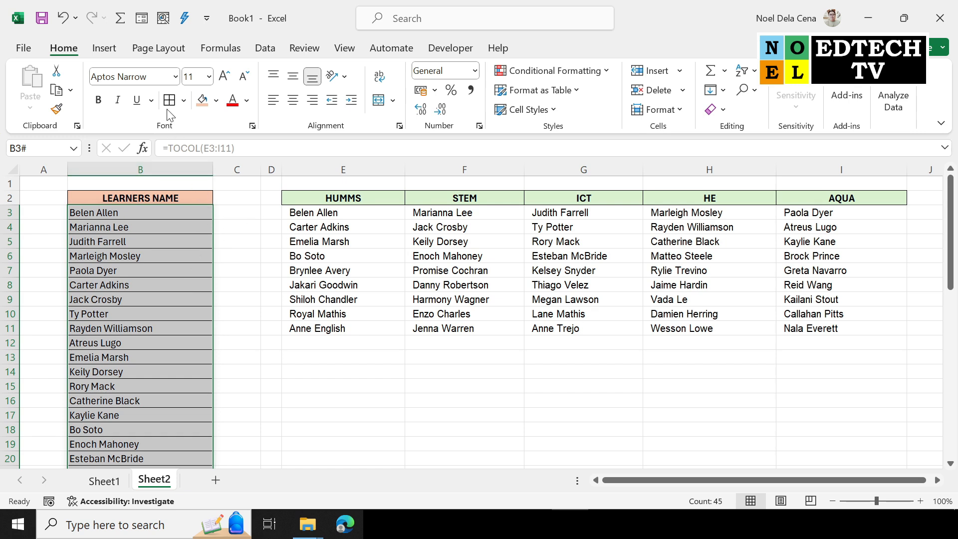
pyautogui.click(247, 284)
pyautogui.scroll(-10, 142, 344)
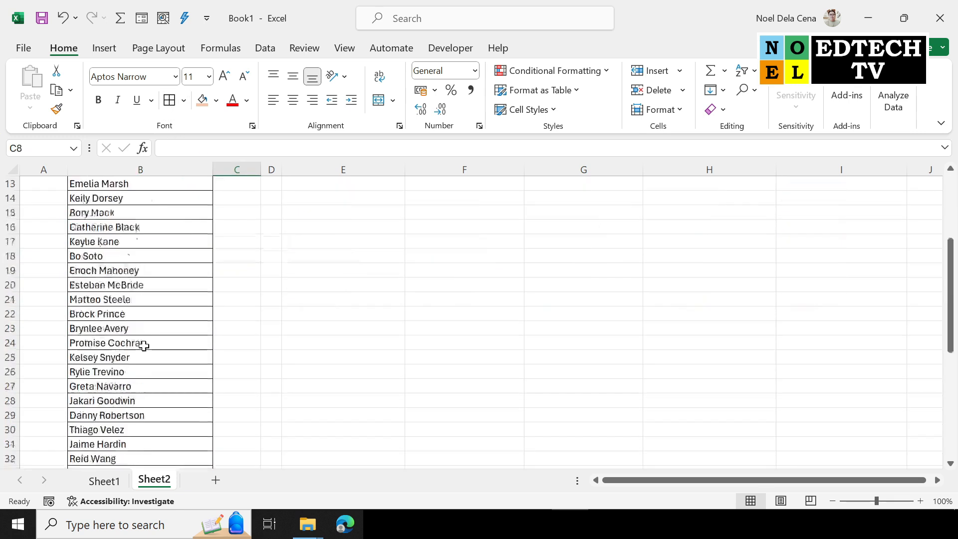
pyautogui.scroll(10, 143, 345)
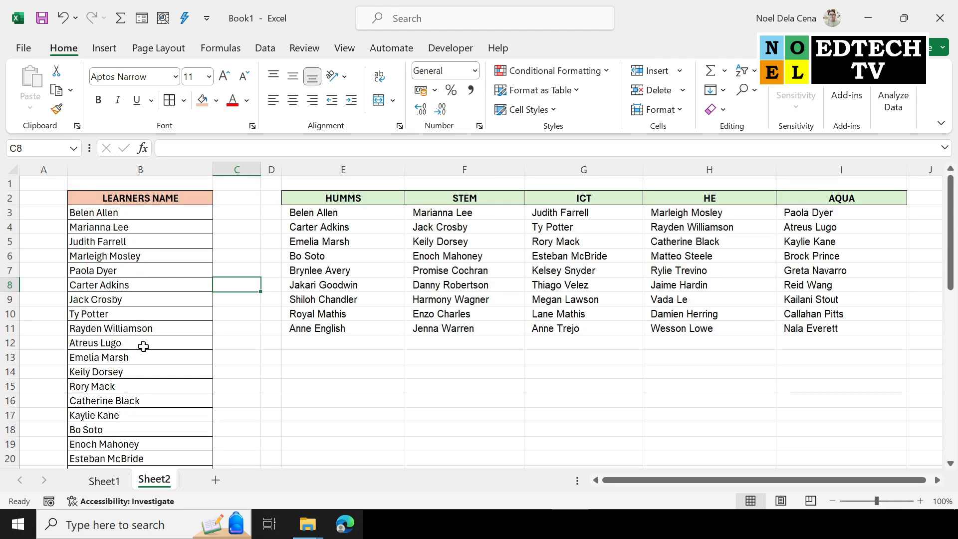
pyautogui.click(360, 422)
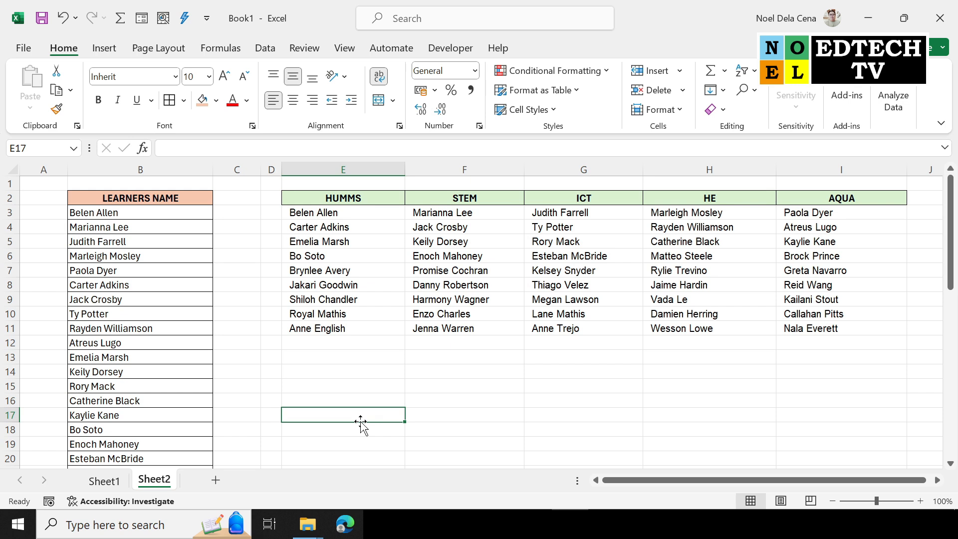
# - Insert a black WordArt with a white outline on Sheet2 and replace its placeholder text with "=TOCOL"
pyautogui.click(105, 48)
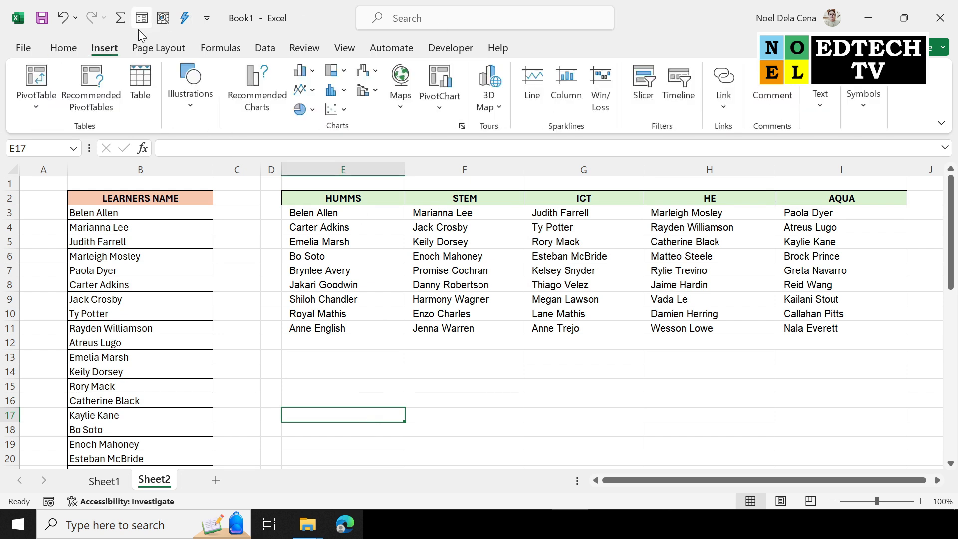
pyautogui.click(820, 97)
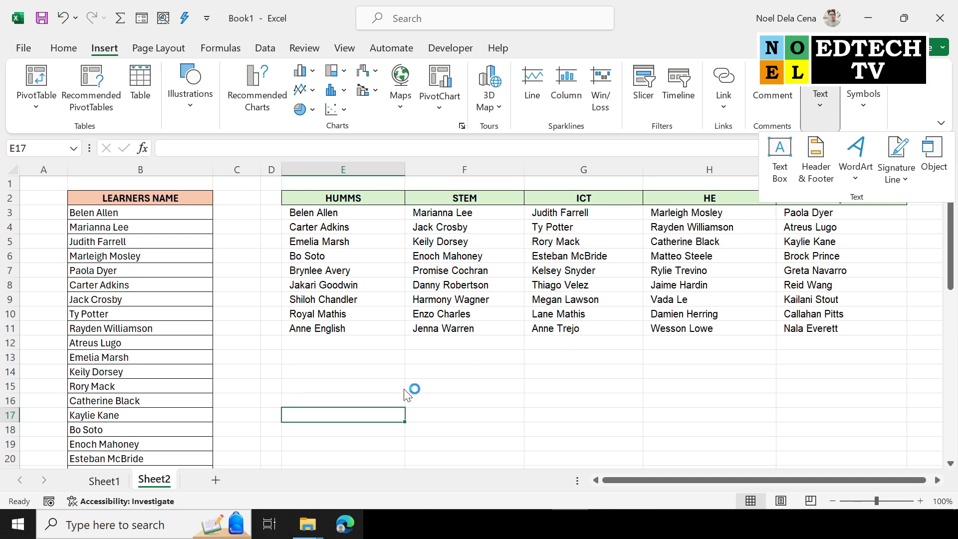
pyautogui.click(855, 183)
pyautogui.click(855, 183)
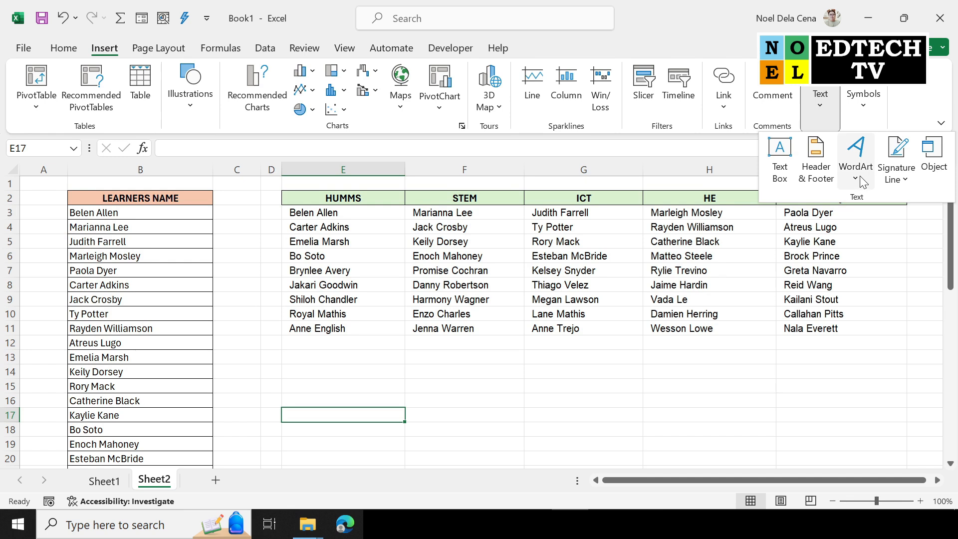
pyautogui.click(855, 182)
pyautogui.click(753, 293)
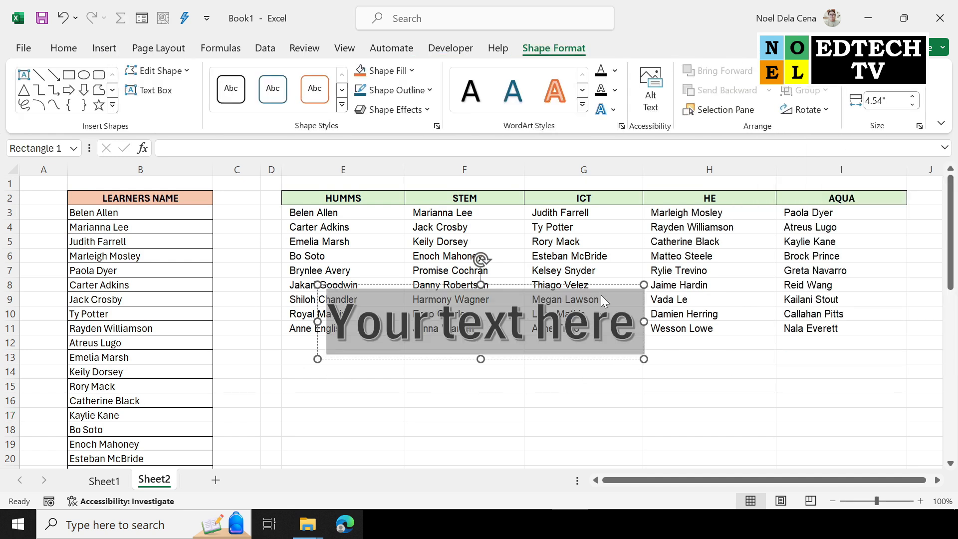
pyautogui.press('Delete')
pyautogui.write('=TOCOL')
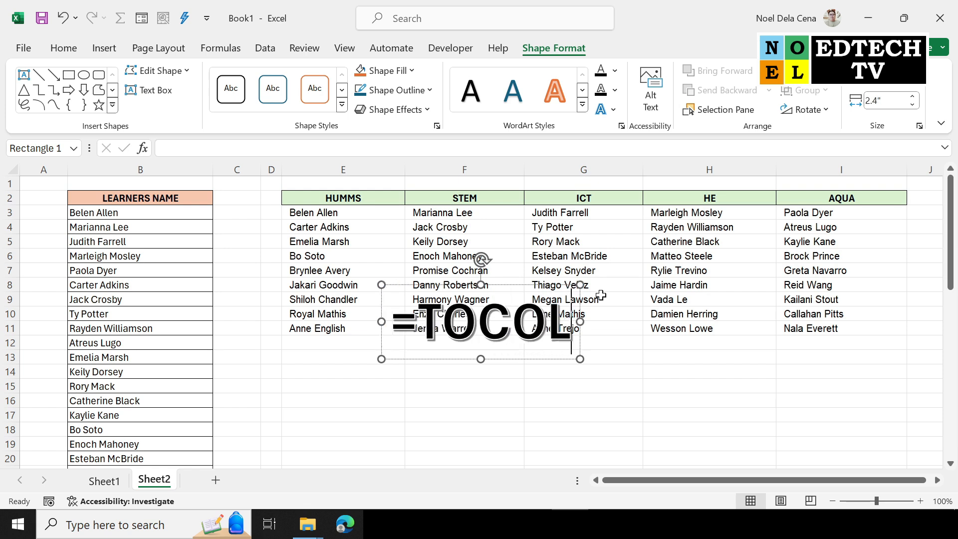
# - Complete the WordArt text as "=TOCOL( DATA)" and move it into the empty area below the strand columns
pyautogui.write('(')
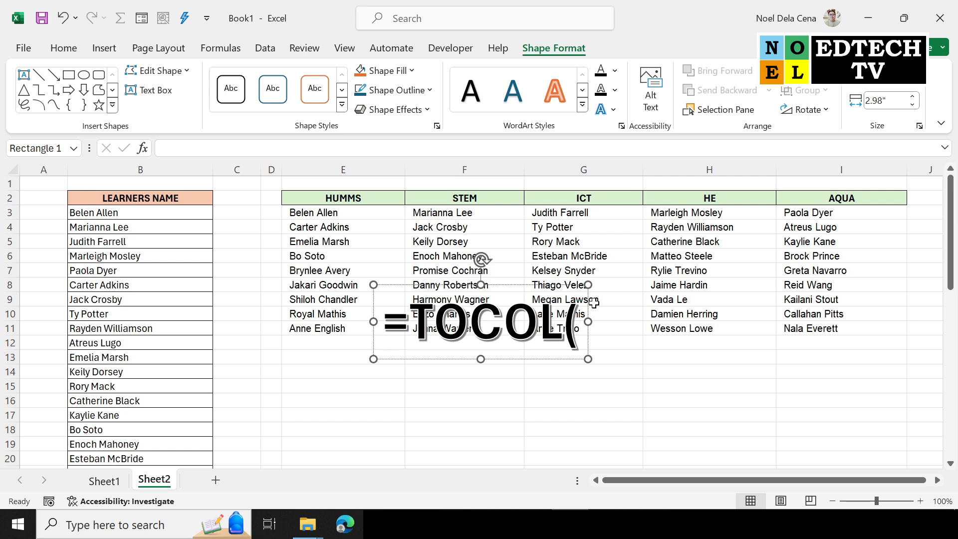
pyautogui.write(' )')
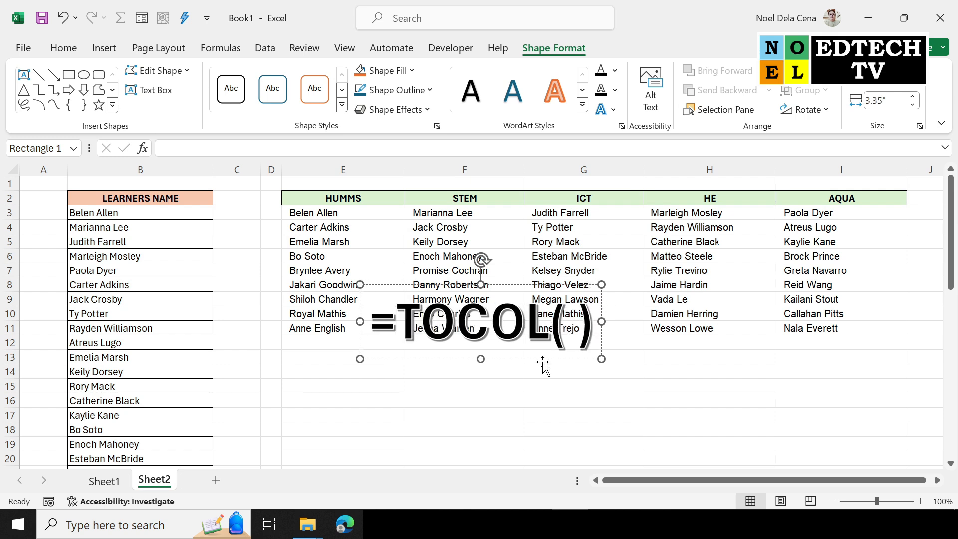
pyautogui.moveTo(544, 361); pyautogui.dragTo(570, 442)
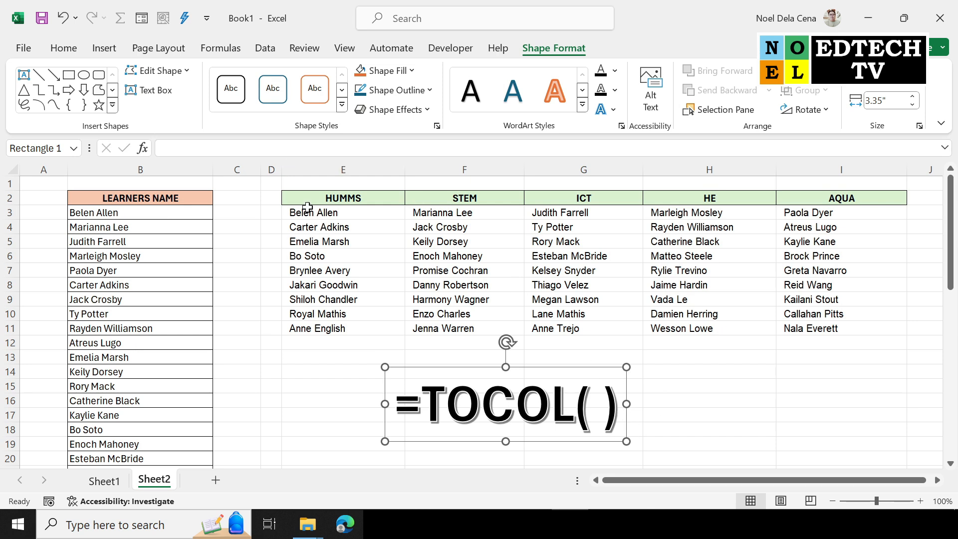
pyautogui.click(601, 410)
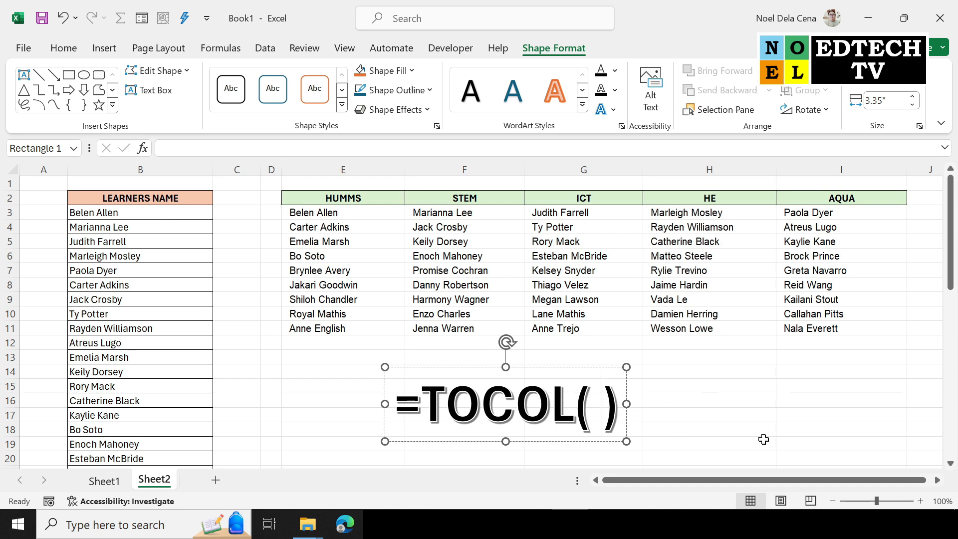
pyautogui.write('DATA')
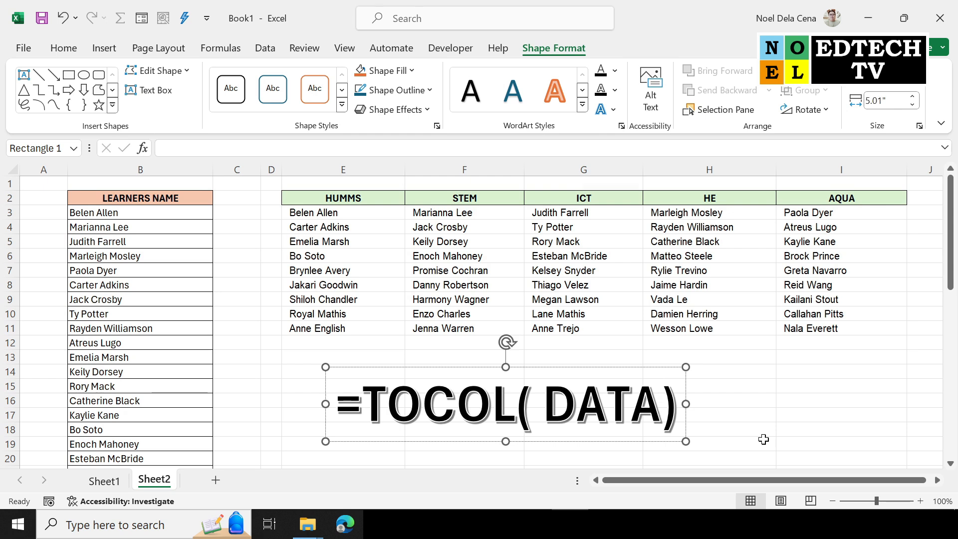
pyautogui.click(764, 439)
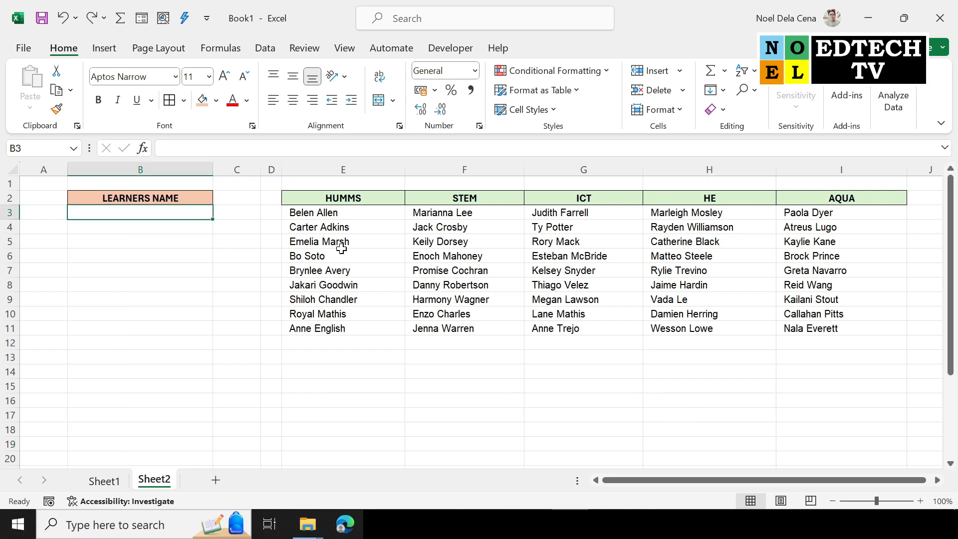
# - Enter the formula =TOCOL(E3:I11) in the emptied cell B3 to rebuild the LEARNERS NAME list from the HUMMS to AQUA columns
pyautogui.write('=')
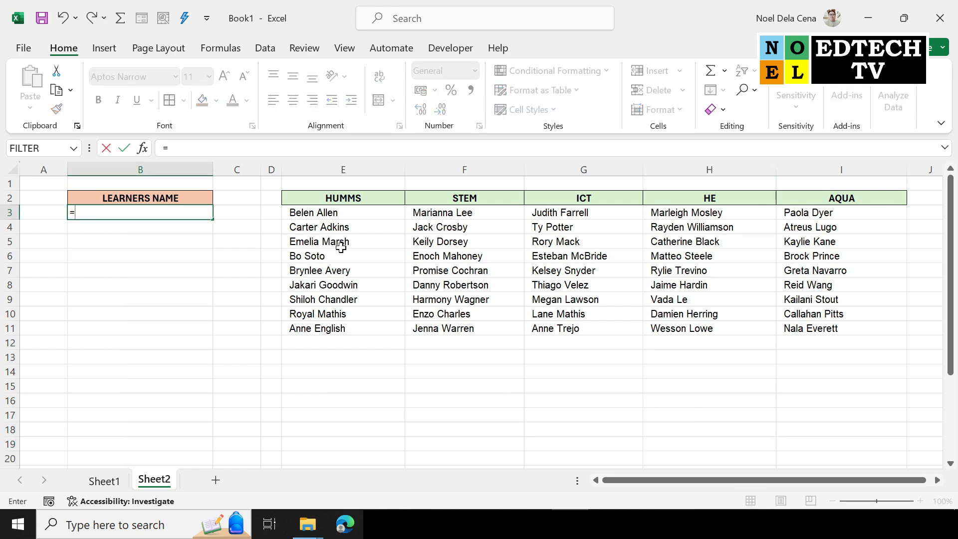
pyautogui.write('COL')
pyautogui.press('BackSpace')
pyautogui.press('BackSpace')
pyautogui.write('T')
pyautogui.press('BackSpace')
pyautogui.press('BackSpace')
pyautogui.write('TOCOL(')
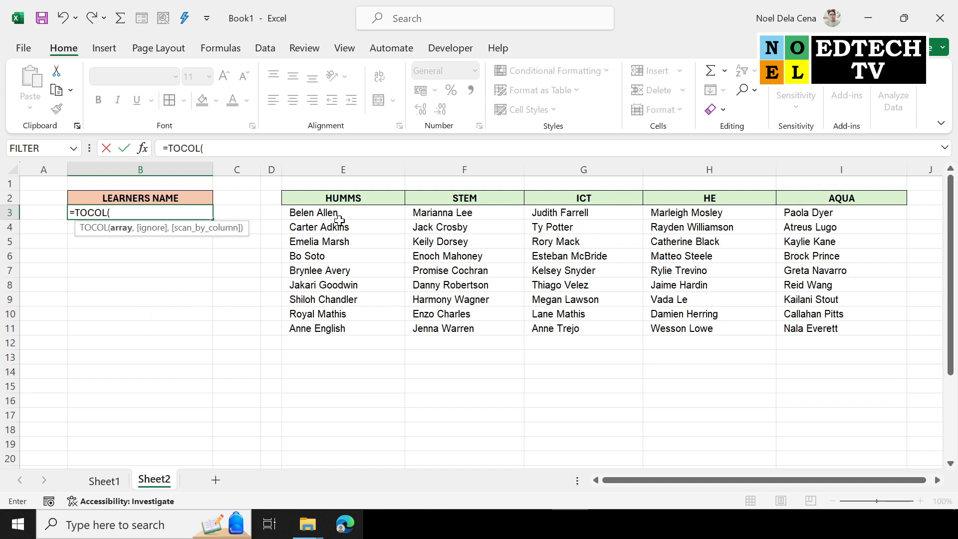
pyautogui.moveTo(338, 214); pyautogui.dragTo(796, 330)
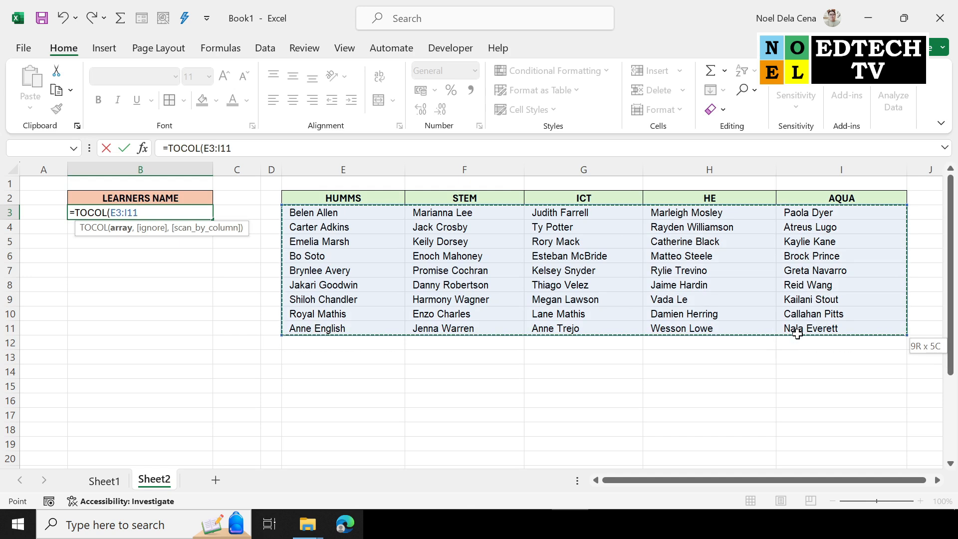
pyautogui.write(')')
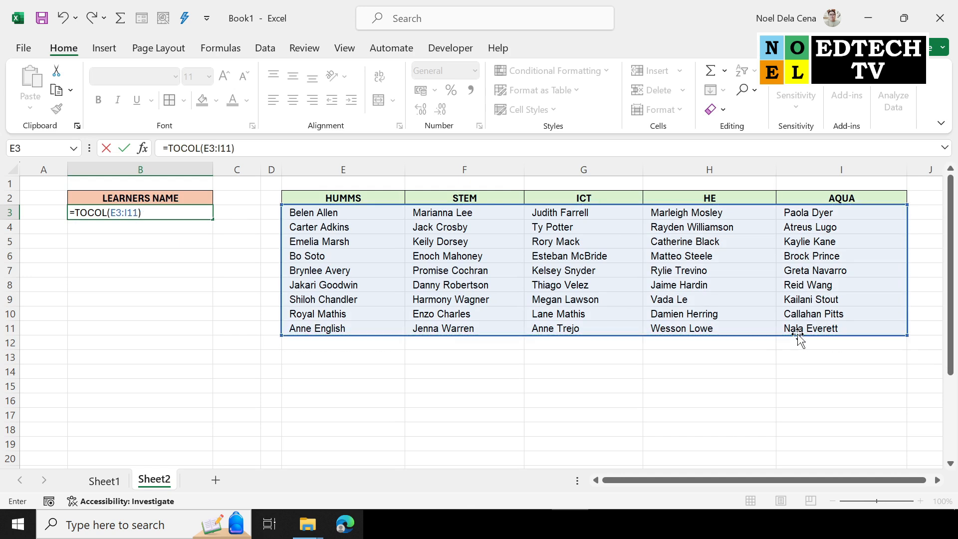
pyautogui.press('Return')
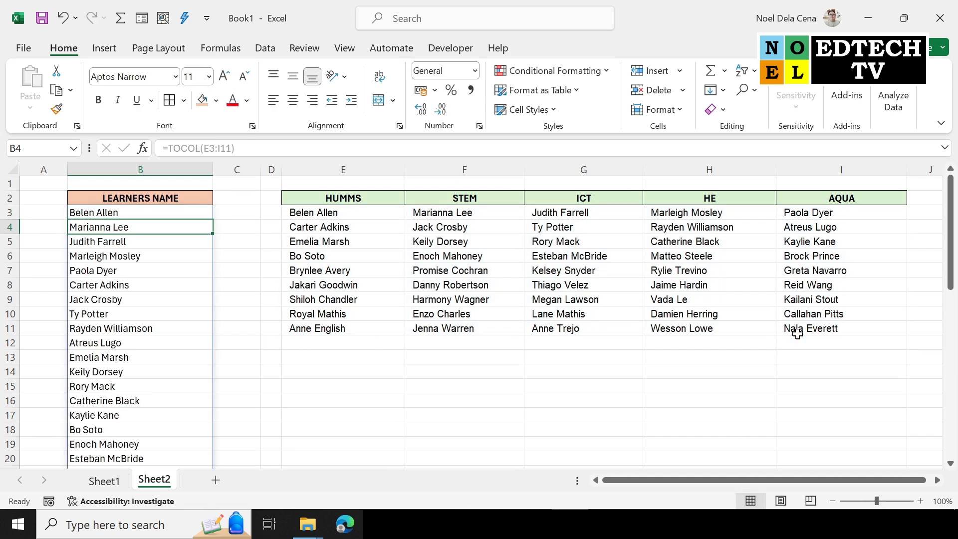